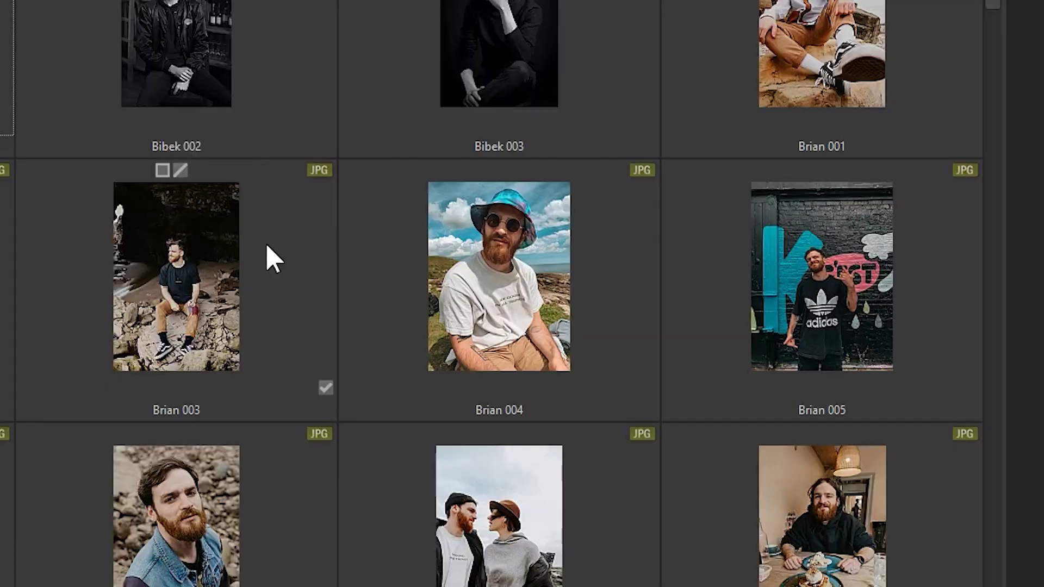
View the bucket-hat portrait at full size, and bring up the photo of the woman holding makeup brushes.
click(471, 323)
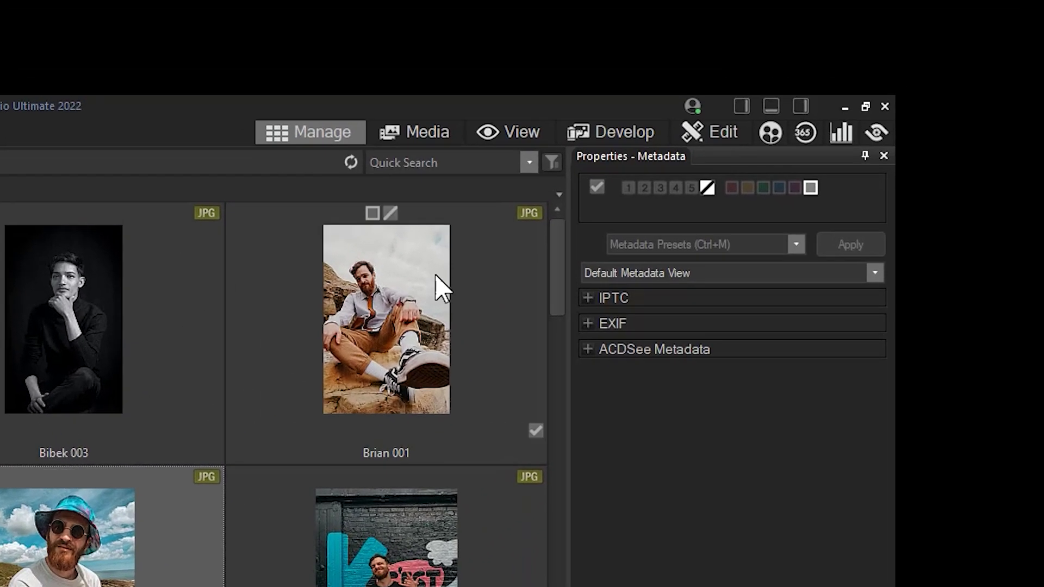
click(503, 139)
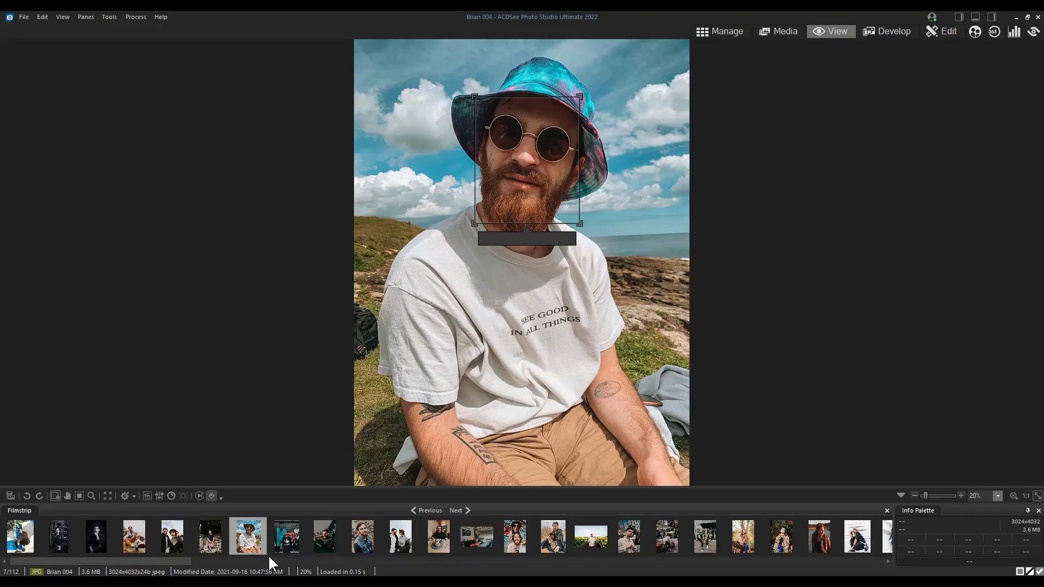
drag(164, 560, 310, 568)
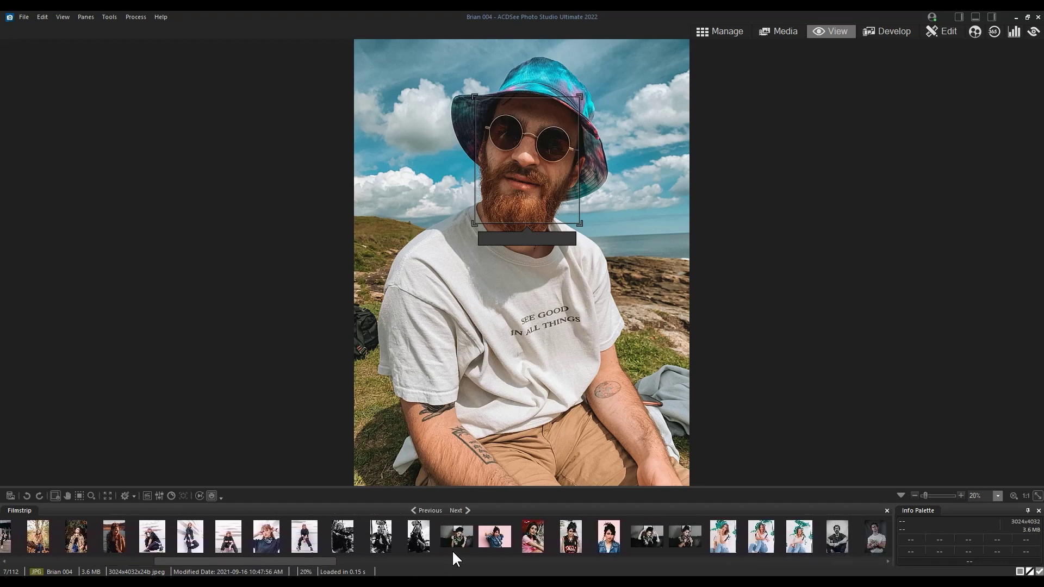
click(451, 530)
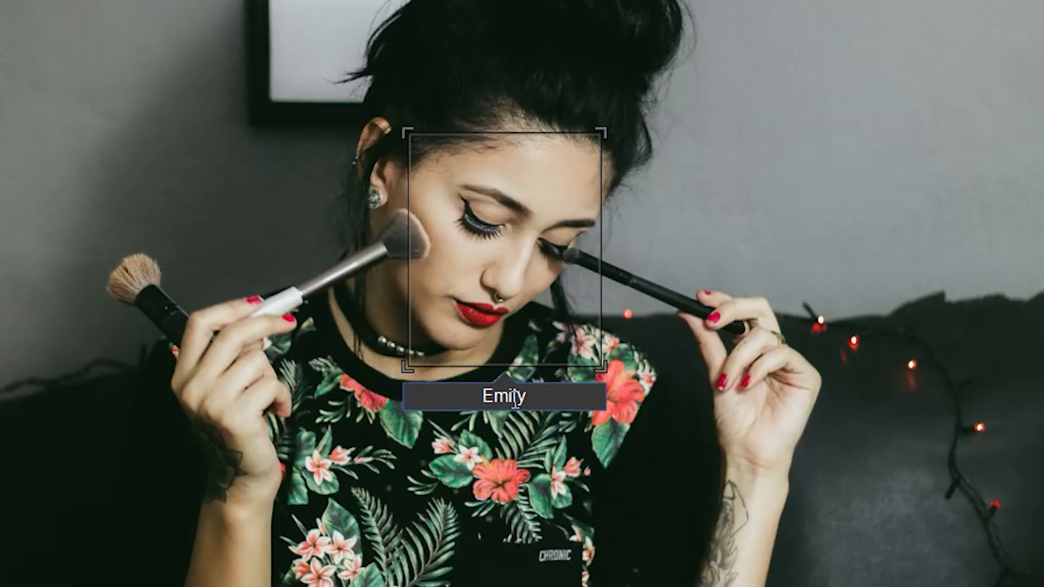
Open the name label under the woman's detected face for editing and confirm her first name.
click(585, 144)
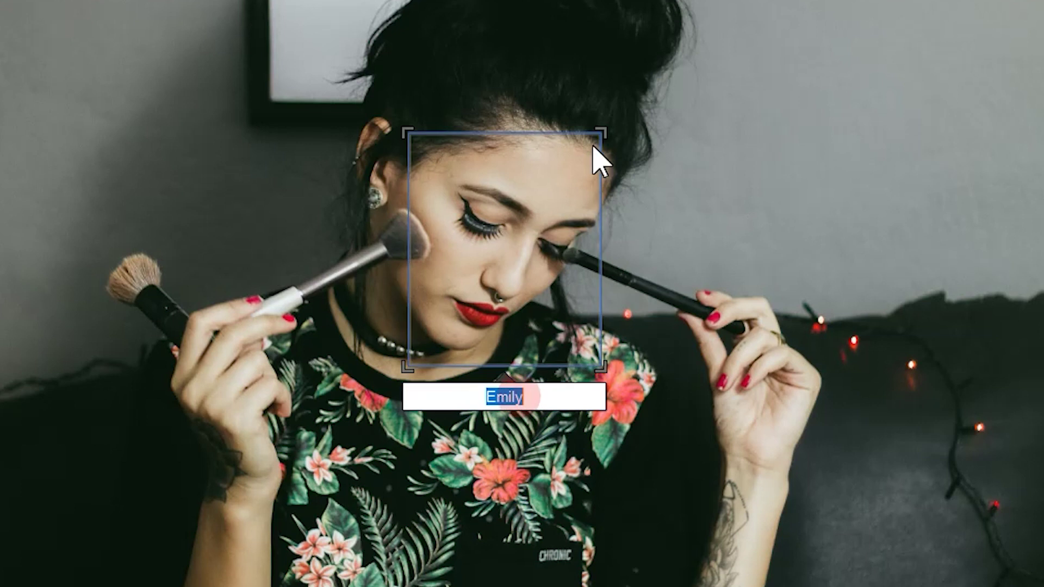
double_click(579, 393)
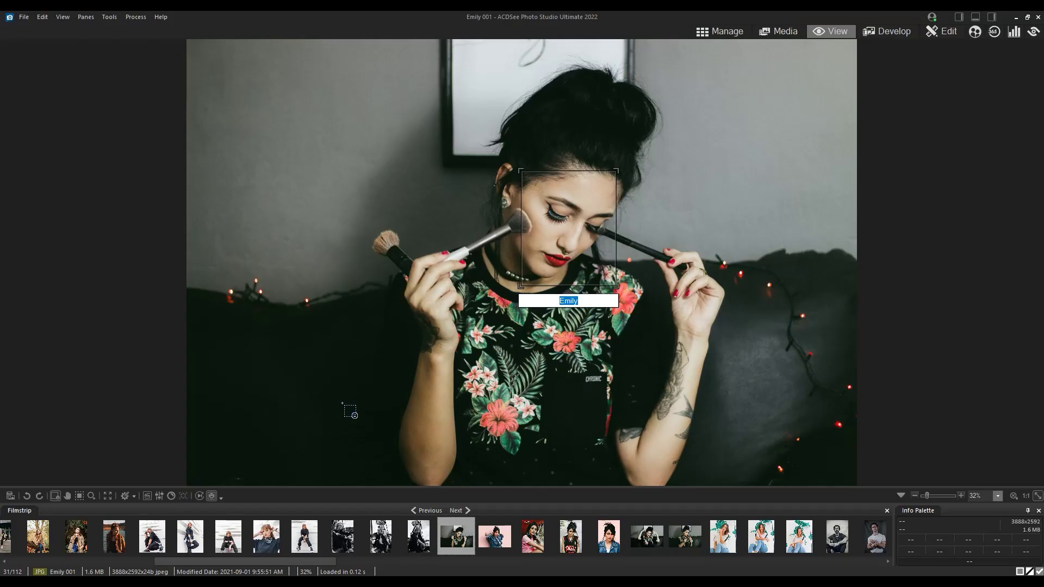
click(584, 303)
key(Return)
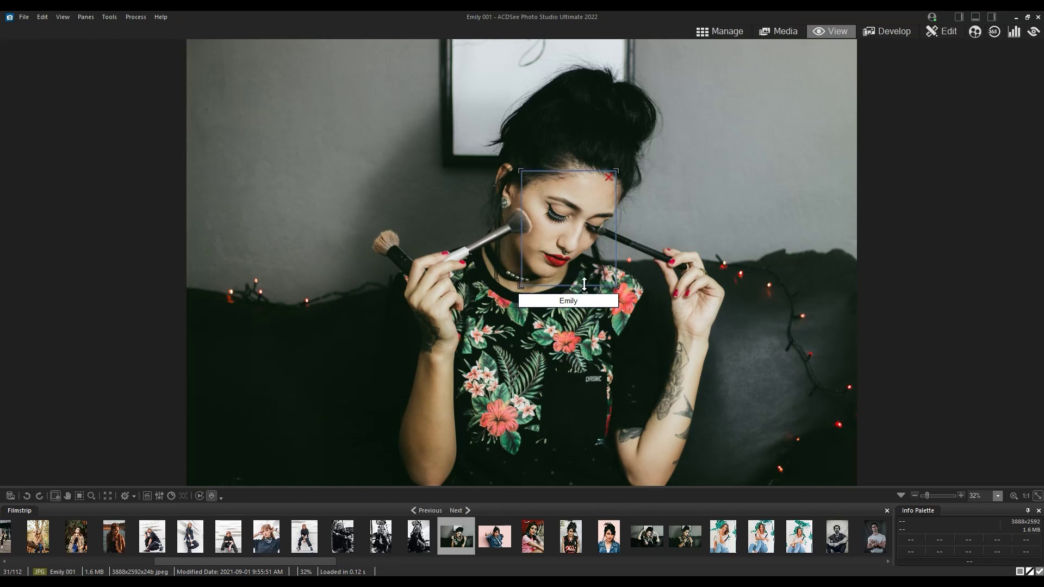
click(593, 300)
Browse the following portraits of the same woman and check the name label on her detected face.
click(493, 544)
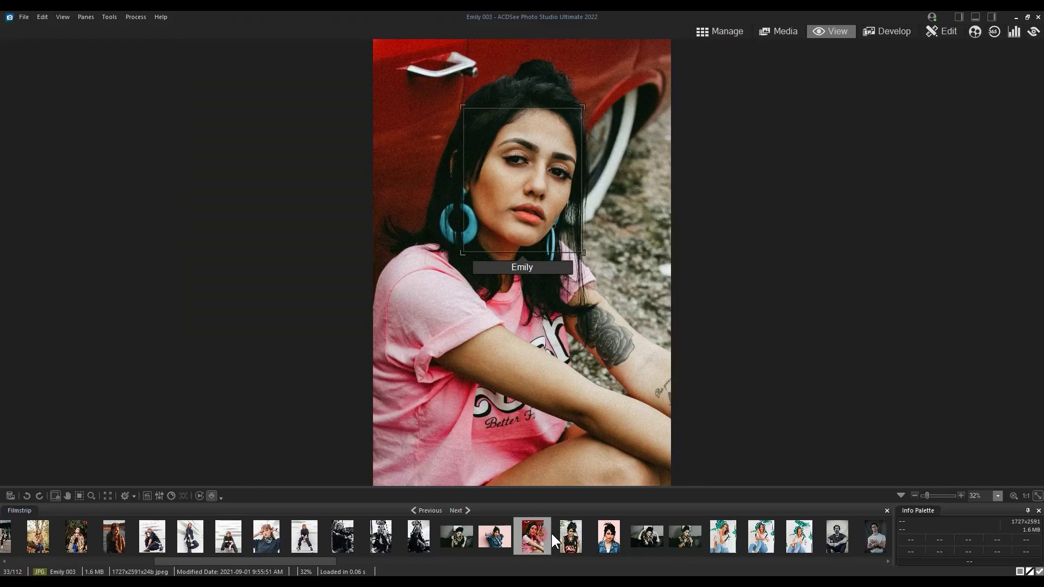
click(572, 540)
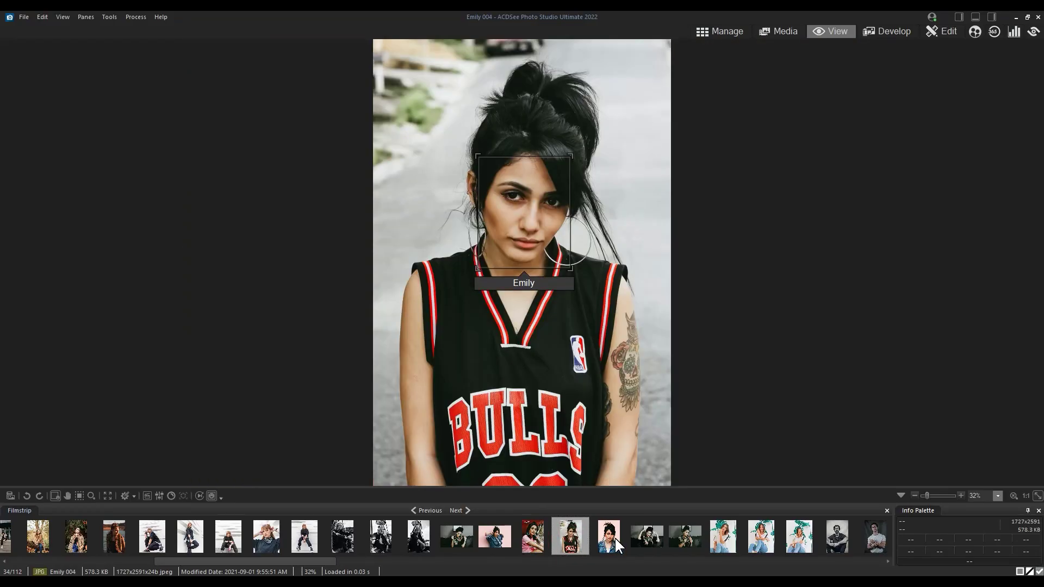
click(615, 536)
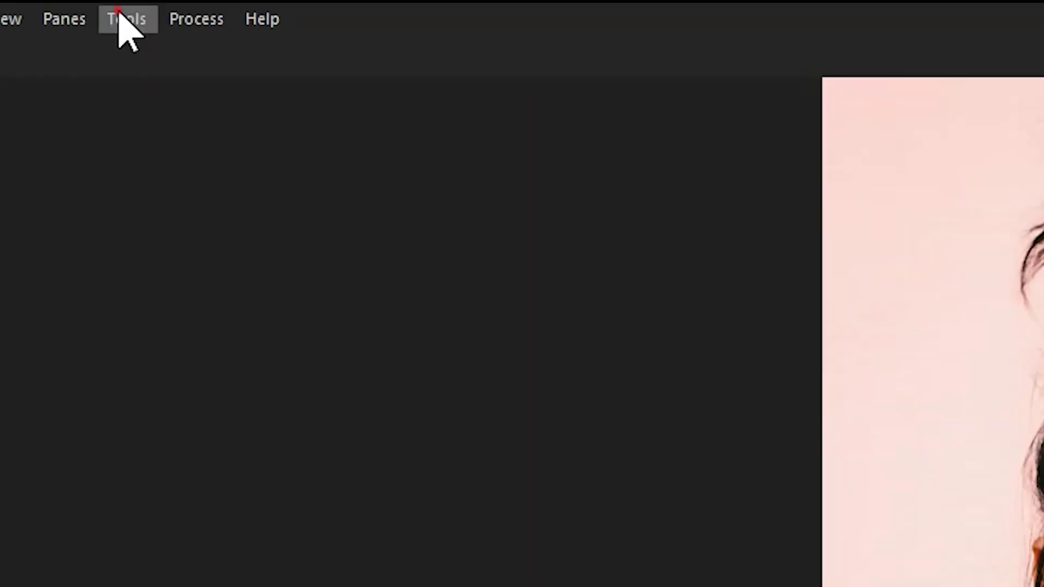
Open Manage People, view the faces grouped under the first named person, and return to the people list.
click(110, 20)
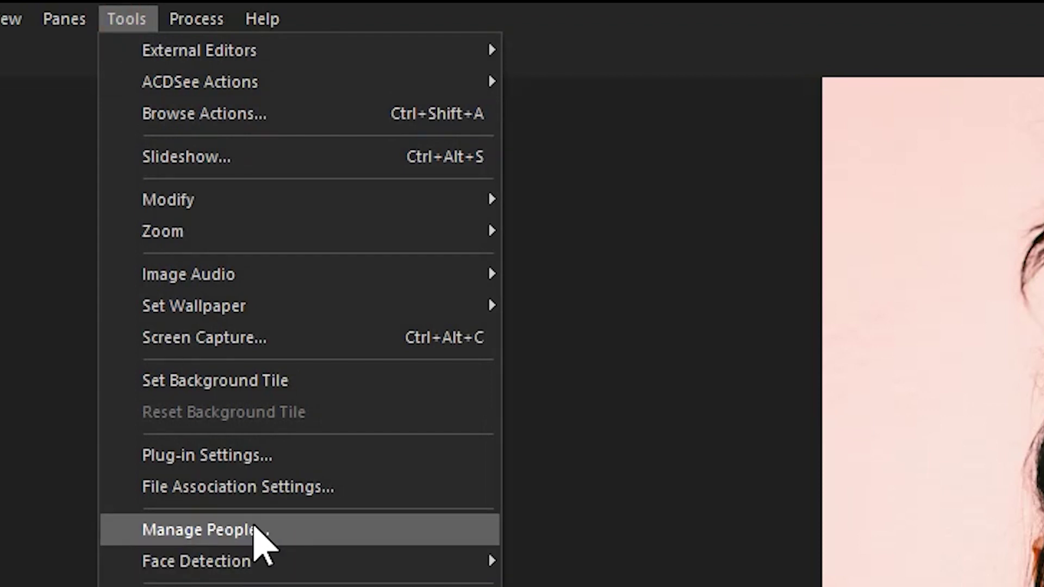
click(255, 529)
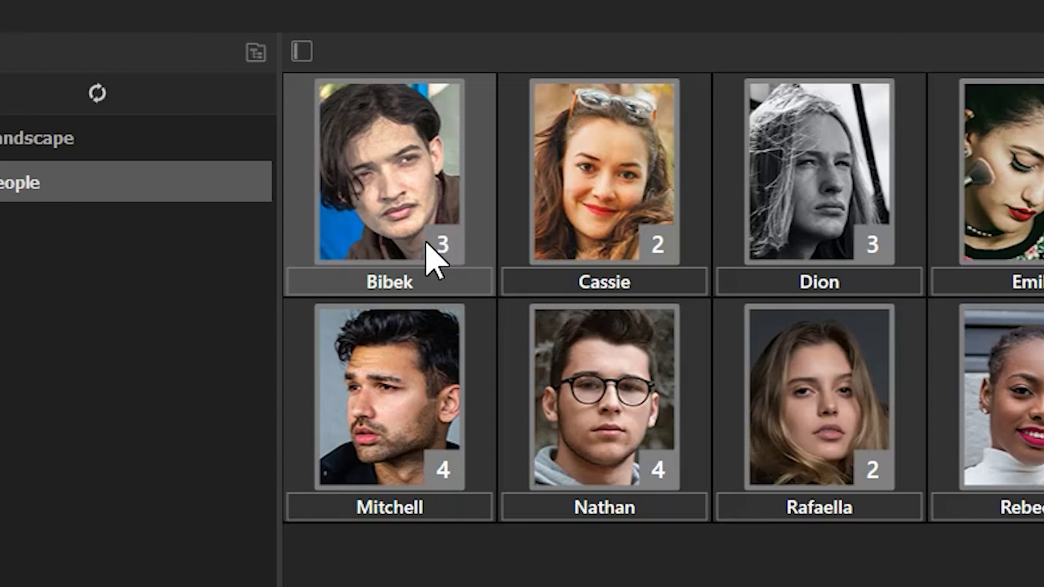
double_click(408, 198)
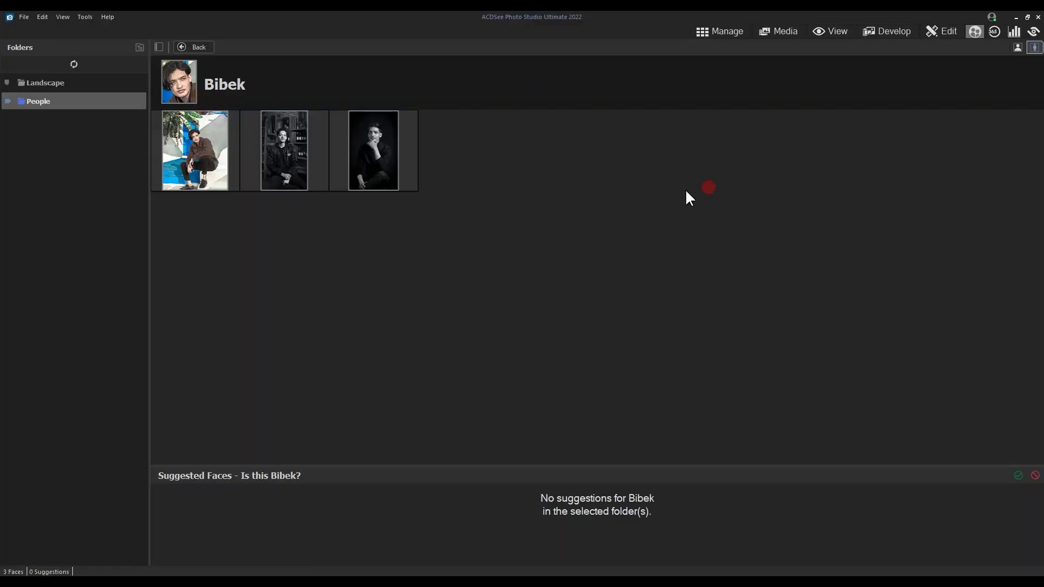
mouse_move(382, 163)
click(197, 50)
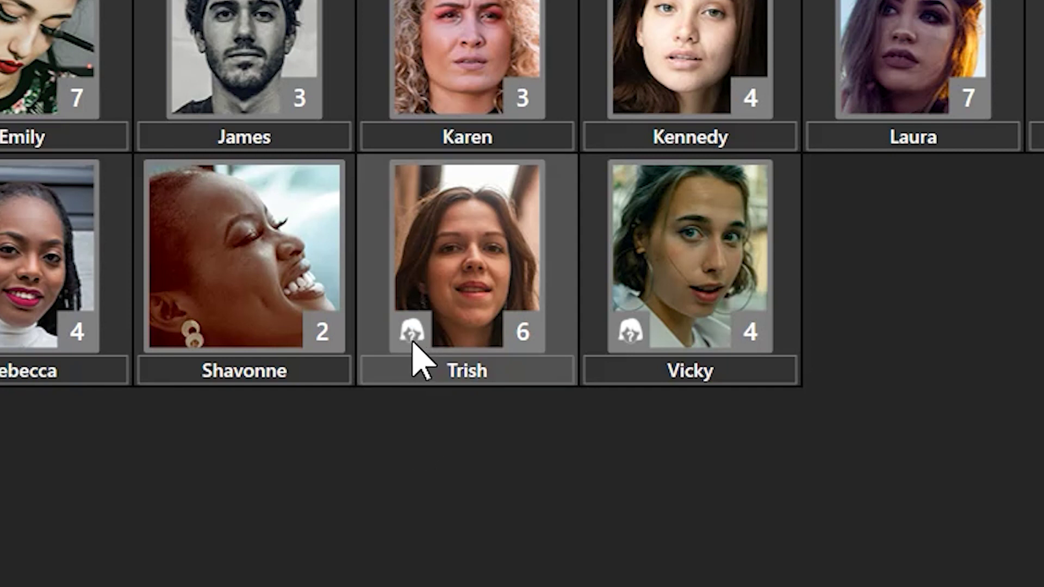
Check the two named people in the last row whose thumbnails carry the suggested-faces marker.
click(426, 275)
click(753, 283)
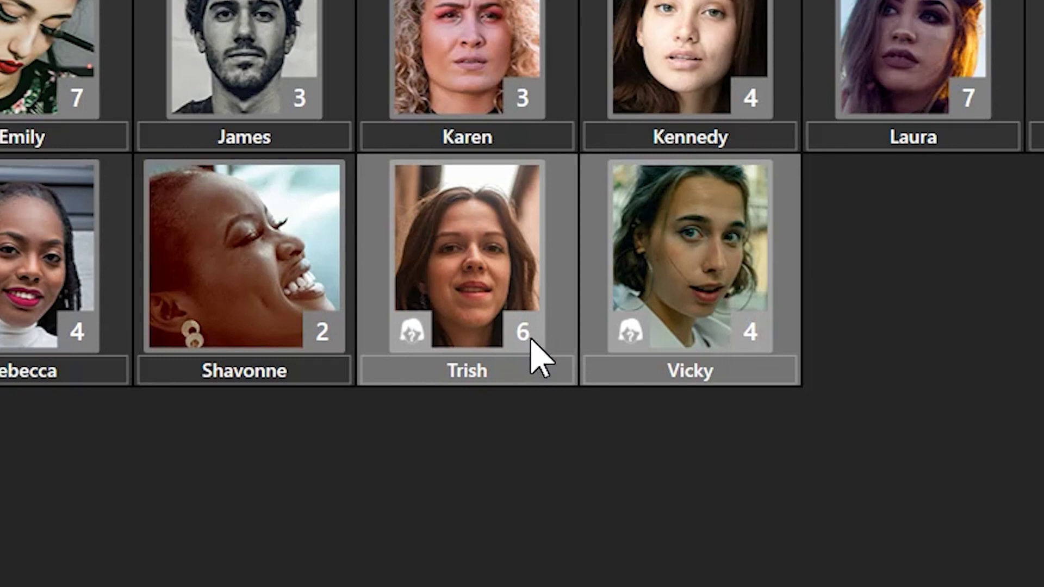
click(783, 505)
click(712, 288)
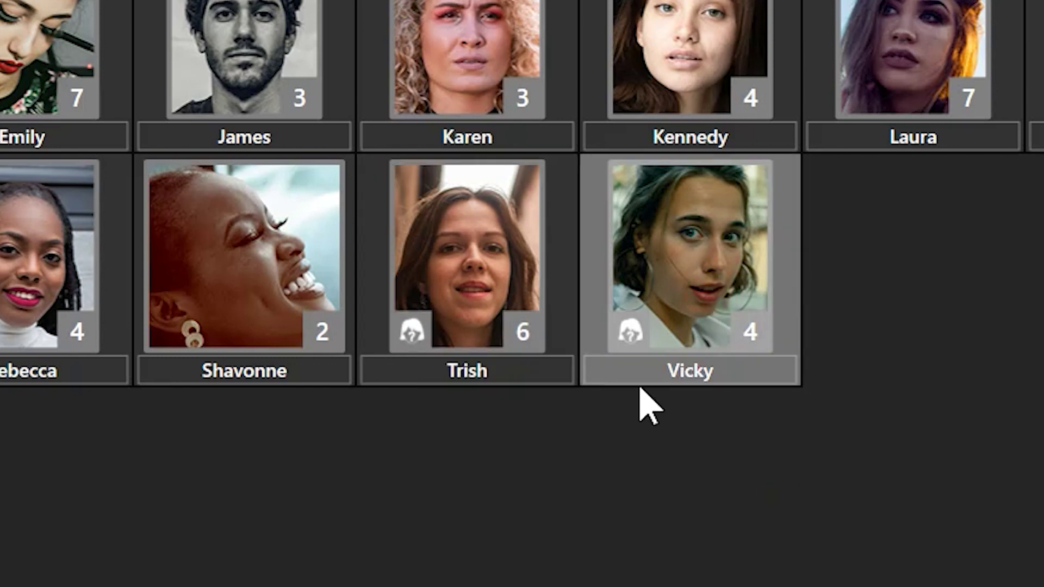
click(517, 263)
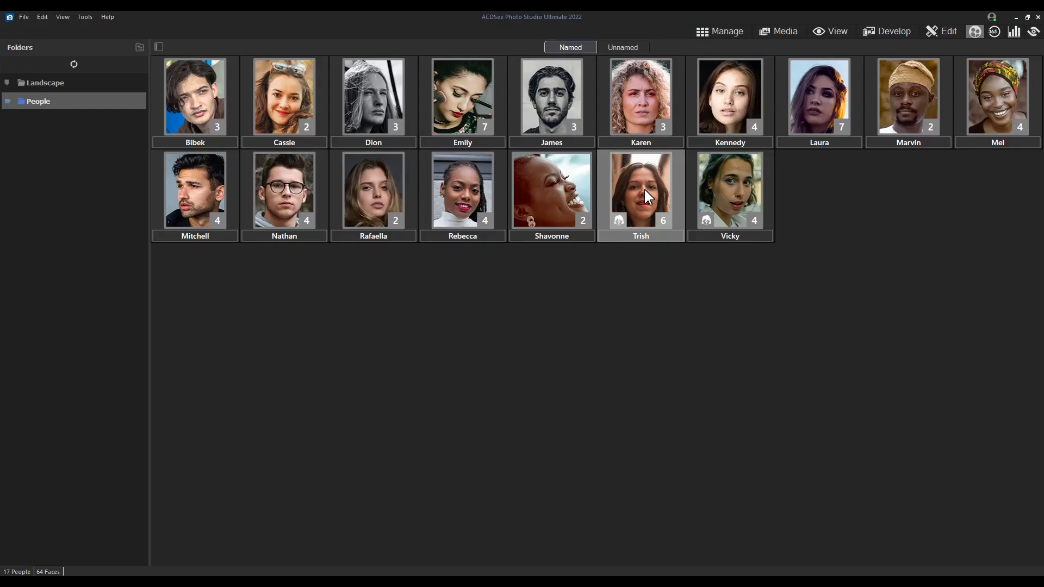
Accept the black-and-white suggested face for the second-to-last named person and return to the people list.
double_click(641, 188)
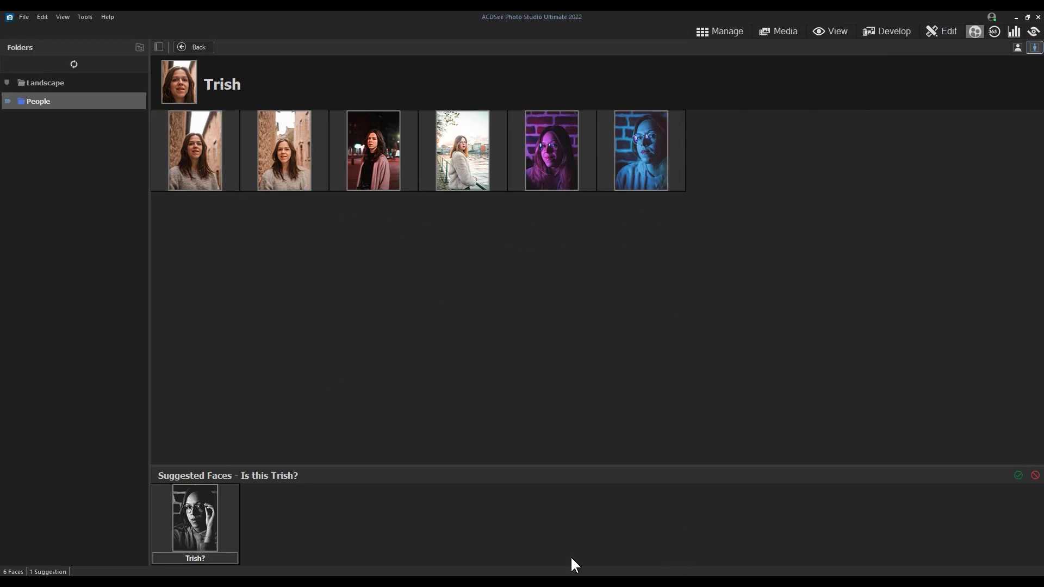
mouse_move(163, 559)
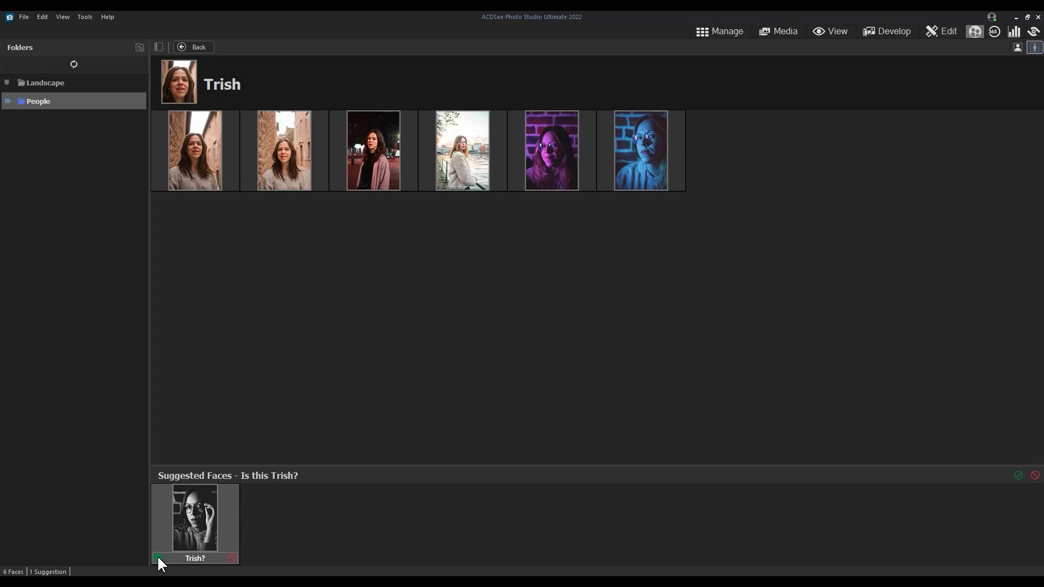
click(157, 557)
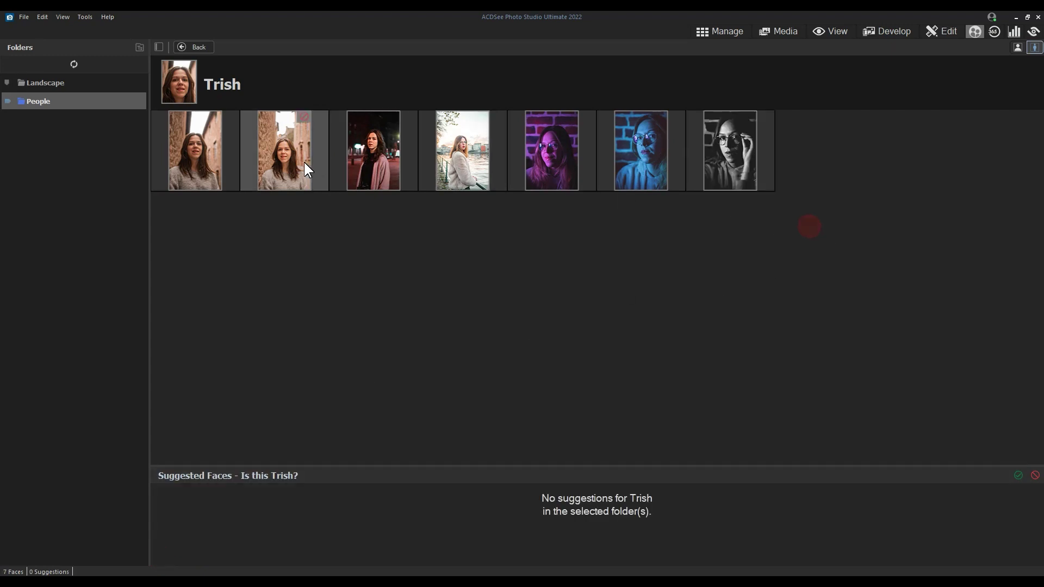
mouse_move(740, 151)
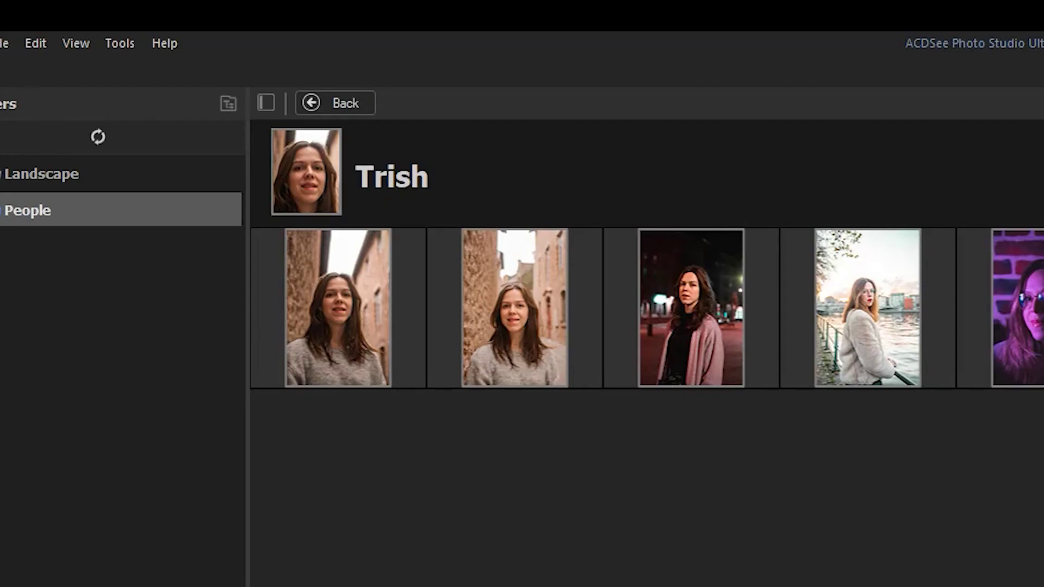
click(329, 103)
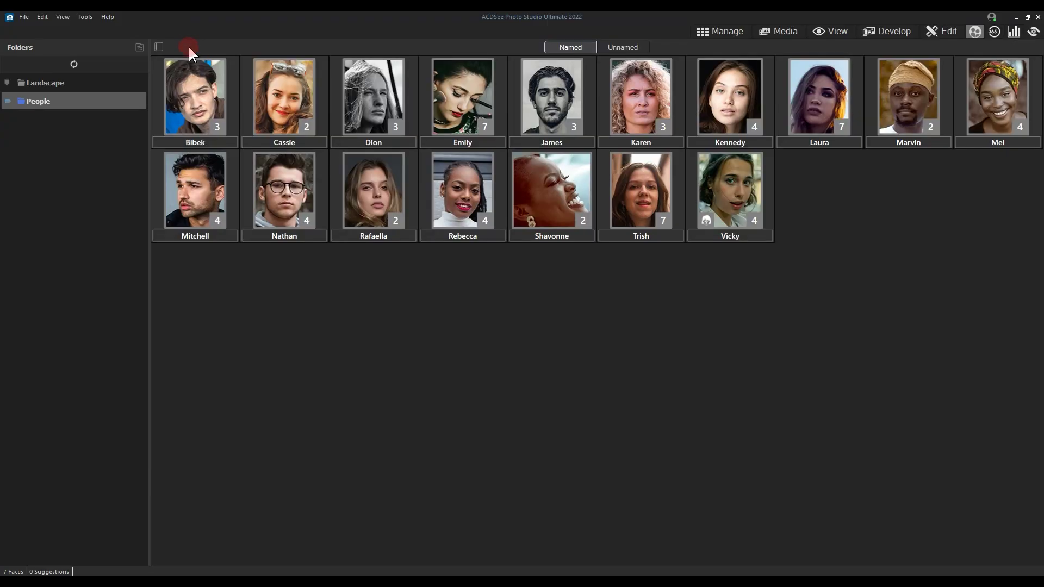
Open the last named person's group and compare the two suggested faces with her assigned photos.
click(665, 221)
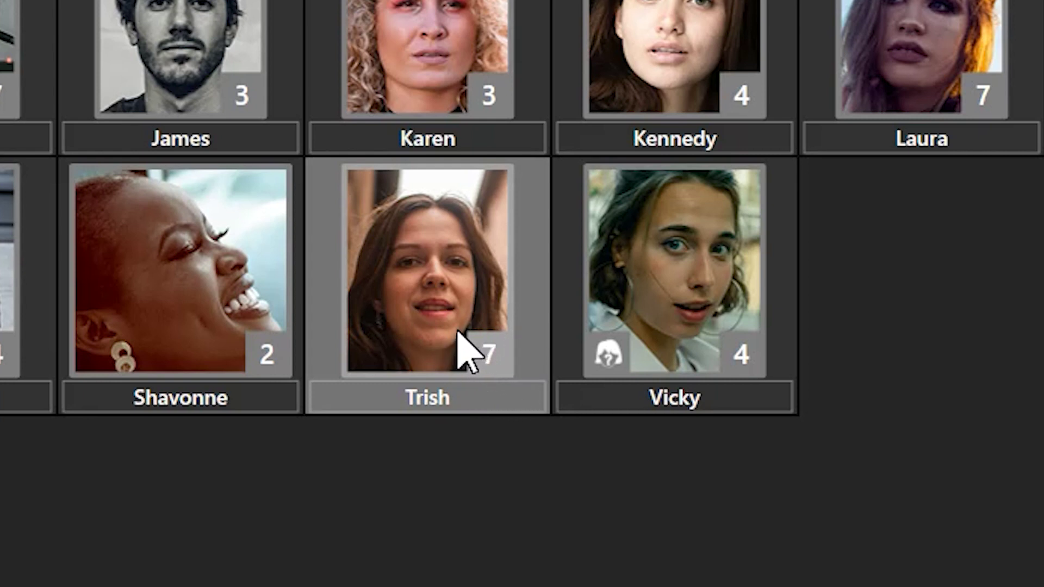
click(776, 239)
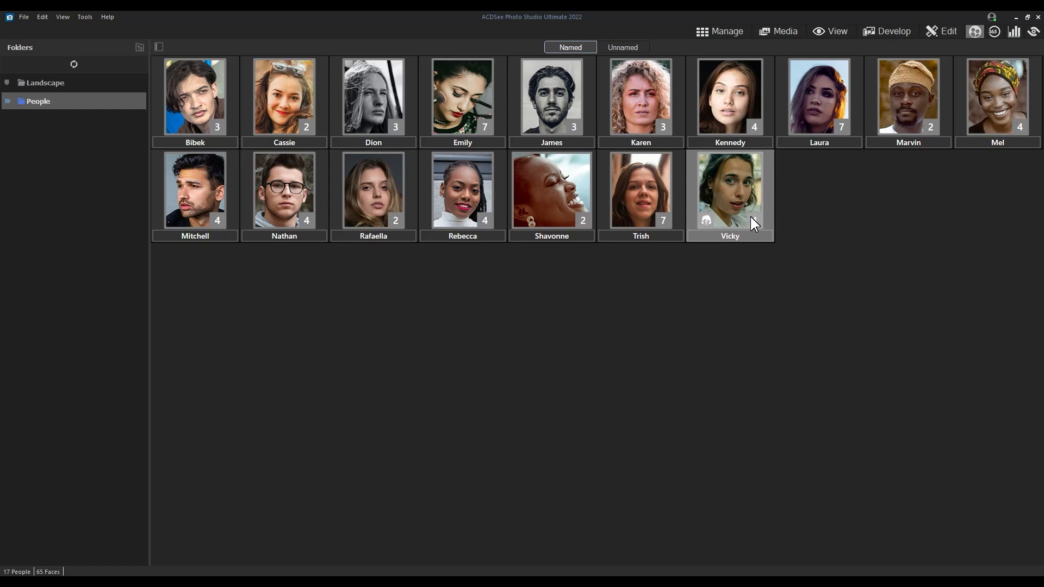
double_click(731, 193)
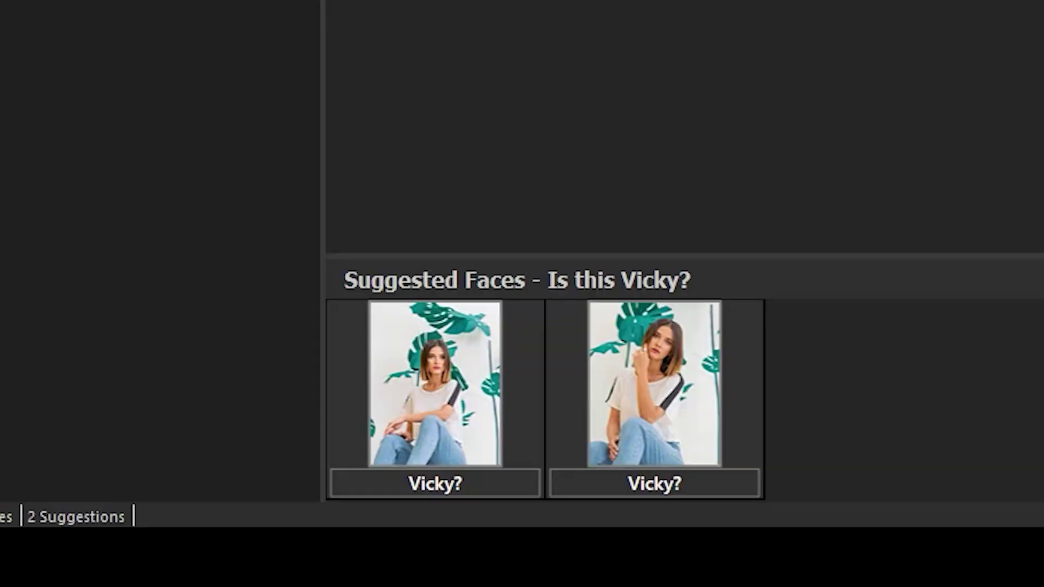
mouse_move(294, 511)
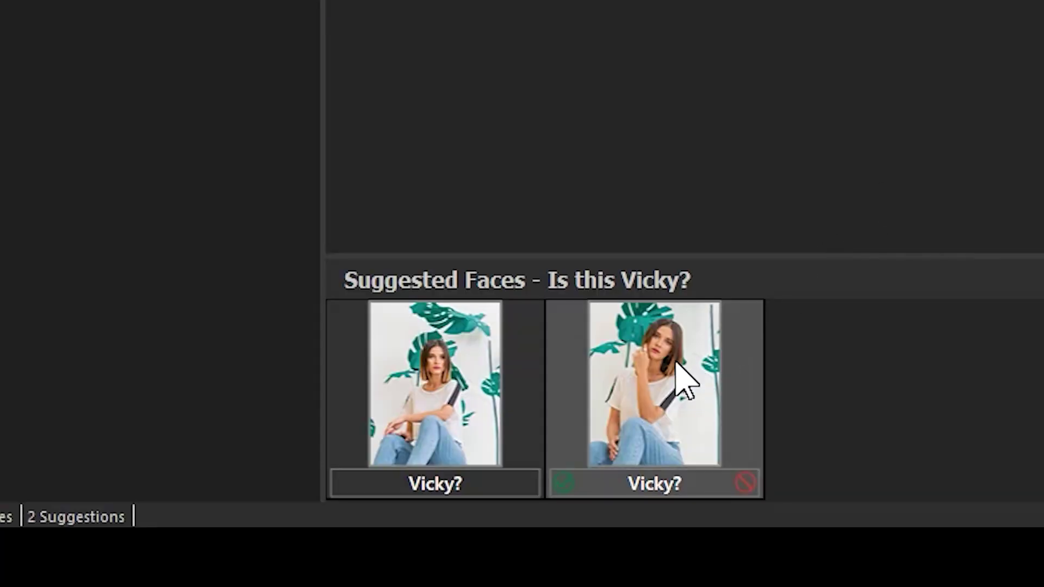
mouse_move(443, 381)
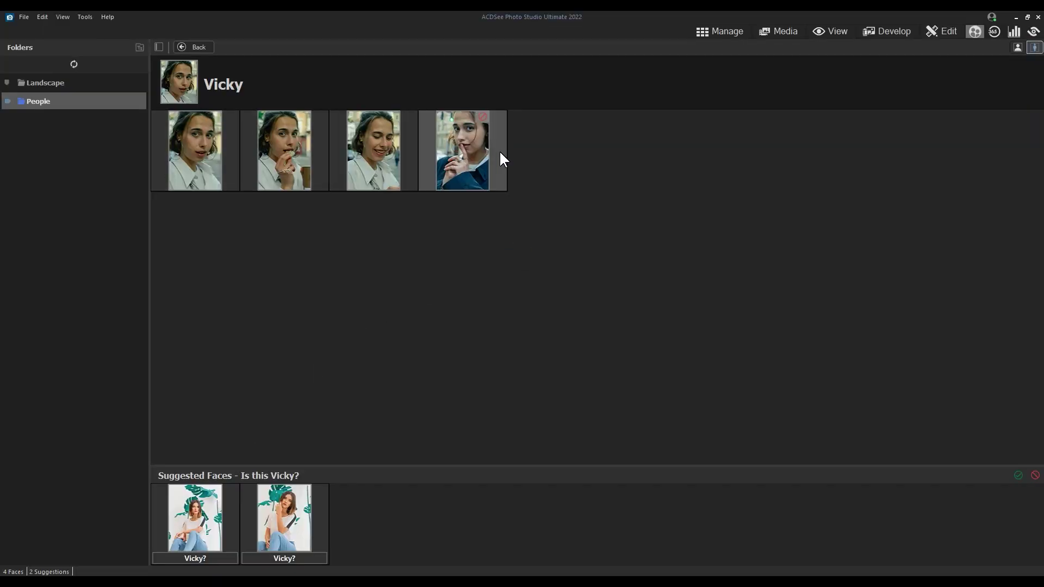
mouse_move(230, 164)
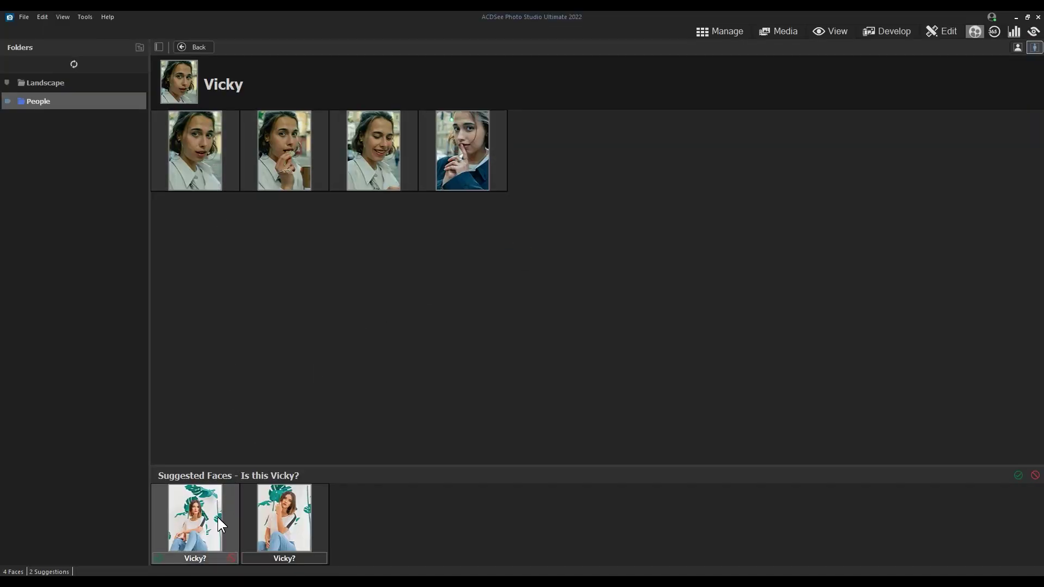
mouse_move(306, 530)
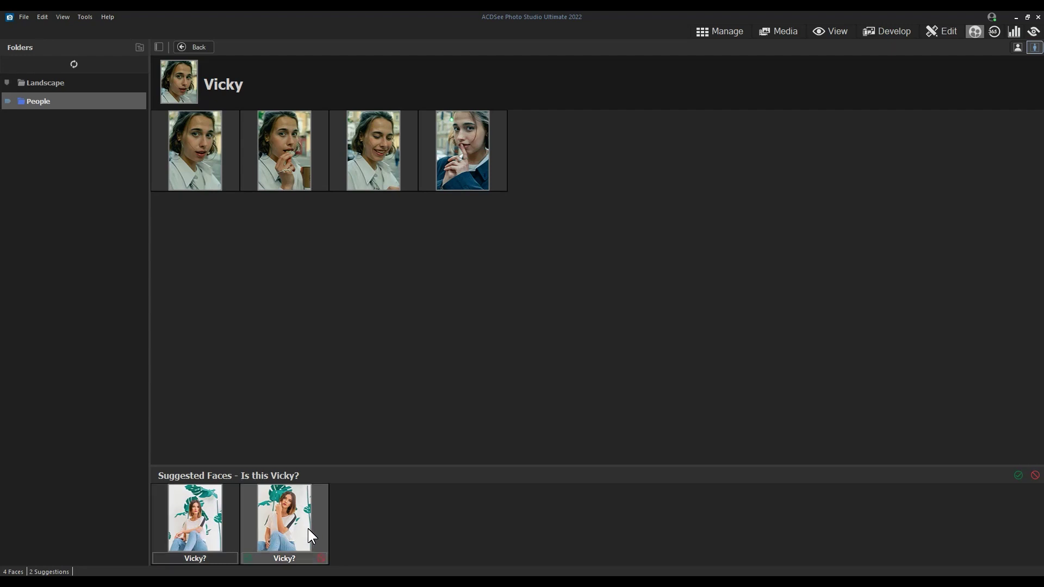
mouse_move(204, 525)
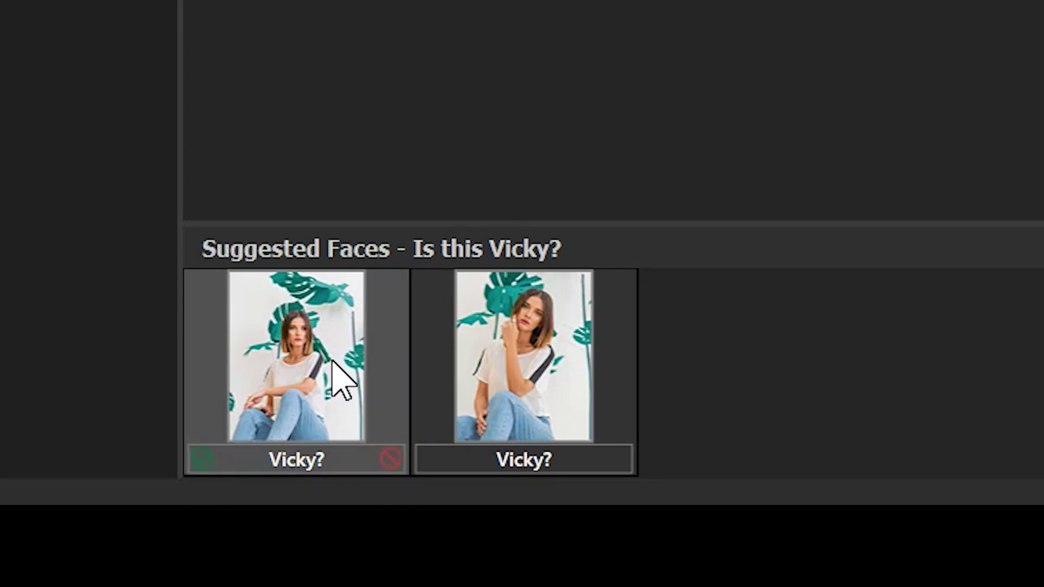
Reject both suggested faces of the woman by the leaf-patterned wall and return to the named people list.
click(390, 459)
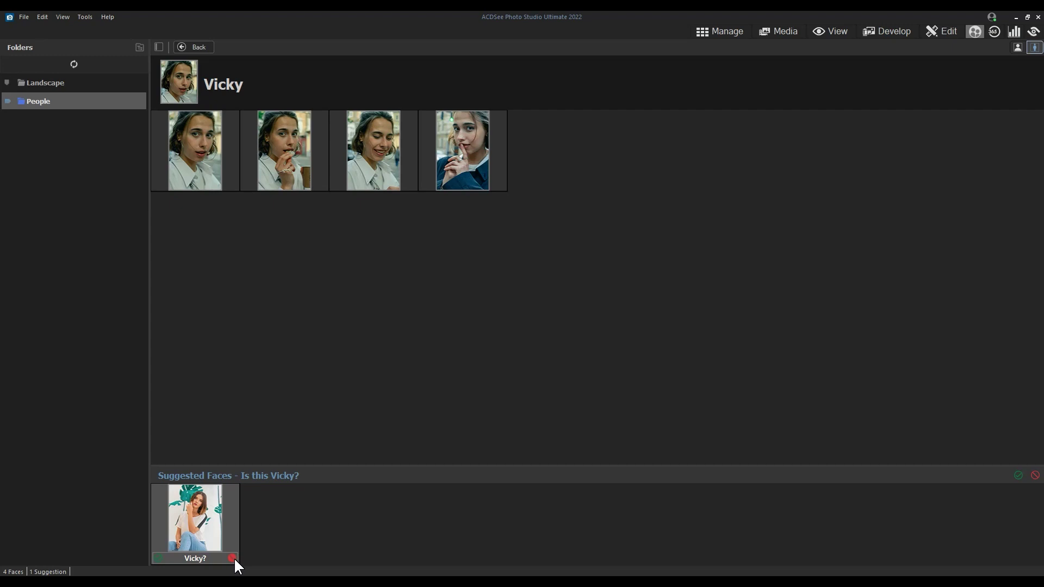
click(232, 559)
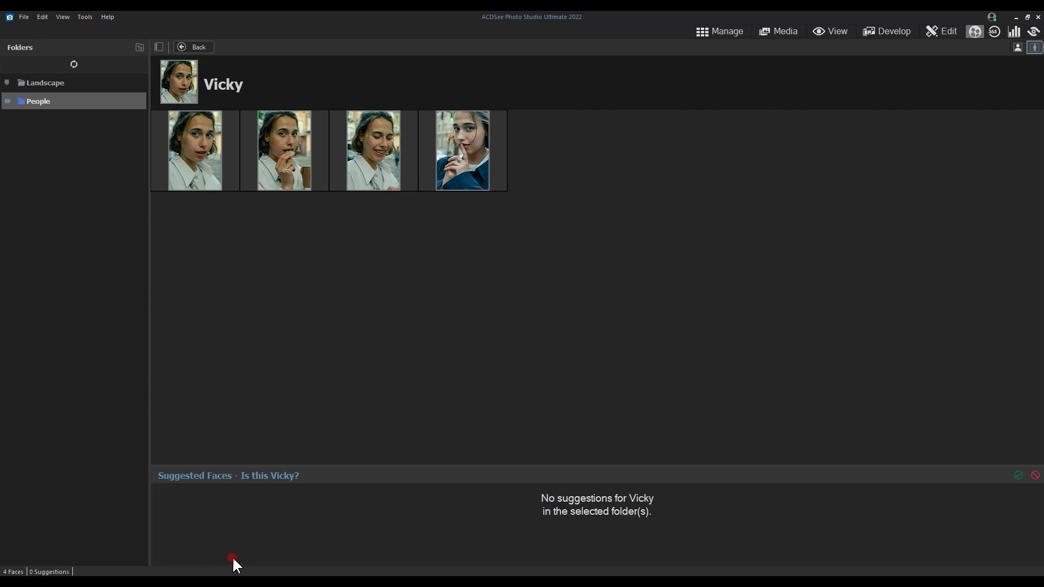
click(379, 329)
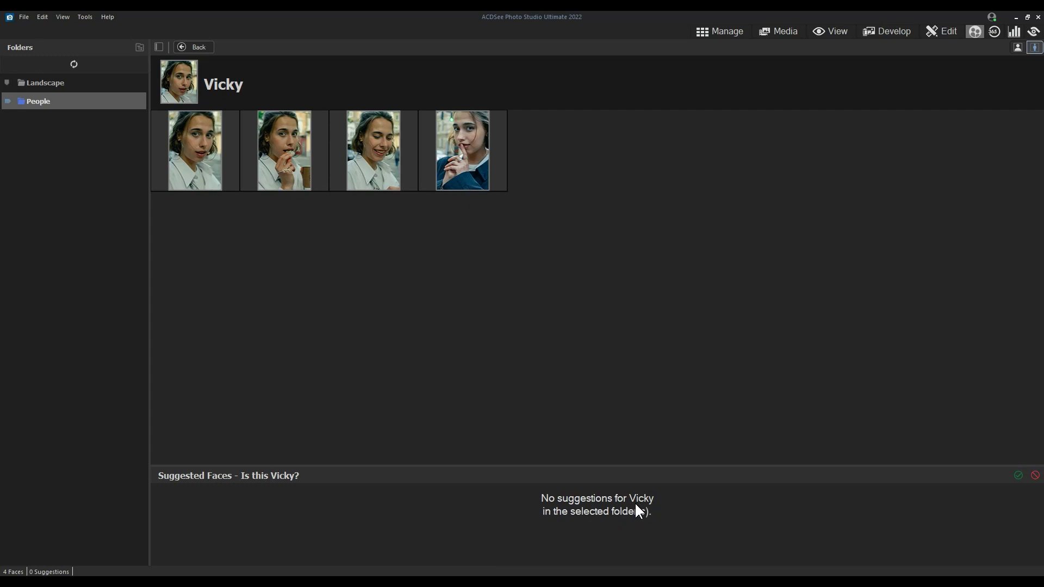
click(197, 47)
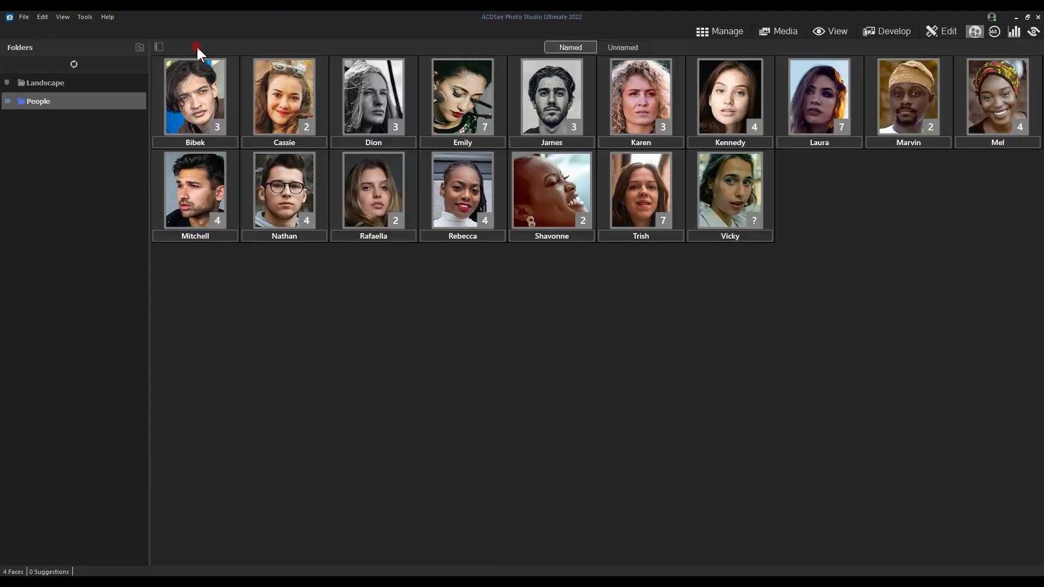
click(706, 221)
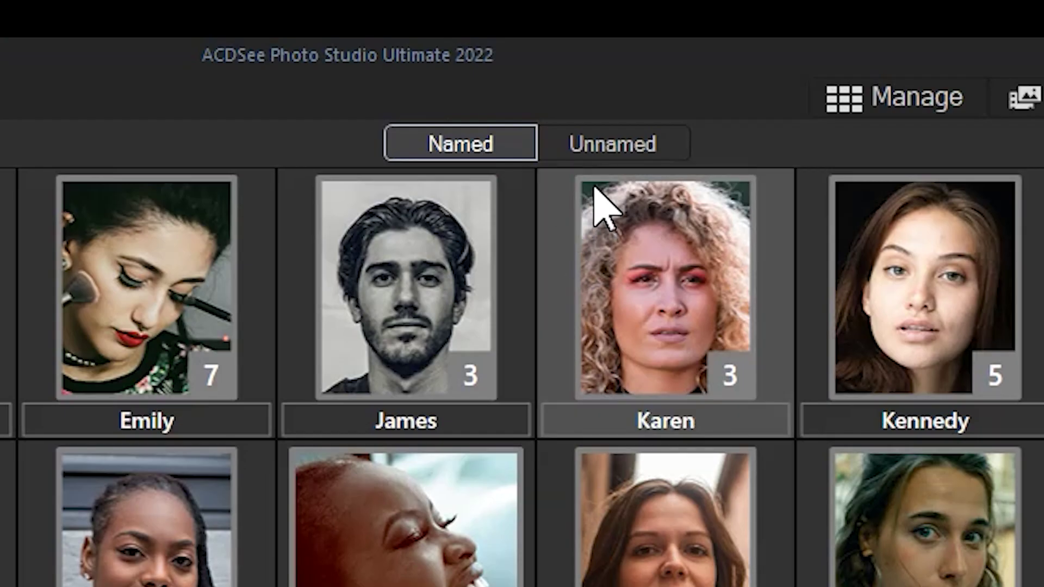
Show the unnamed face groups and compare their source image thumbnails with their face thumbnails, ending on face thumbnails.
click(607, 141)
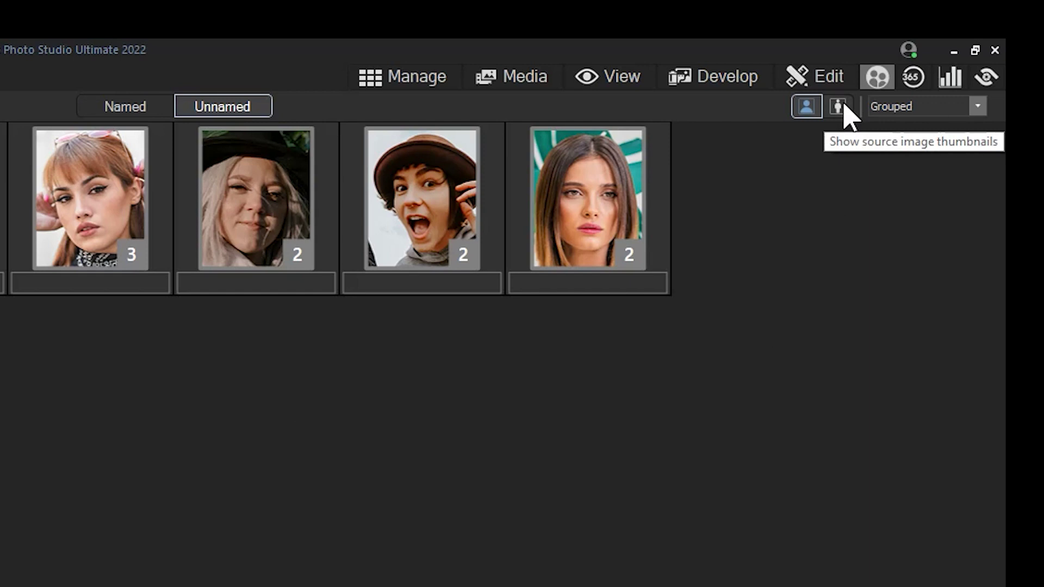
click(843, 107)
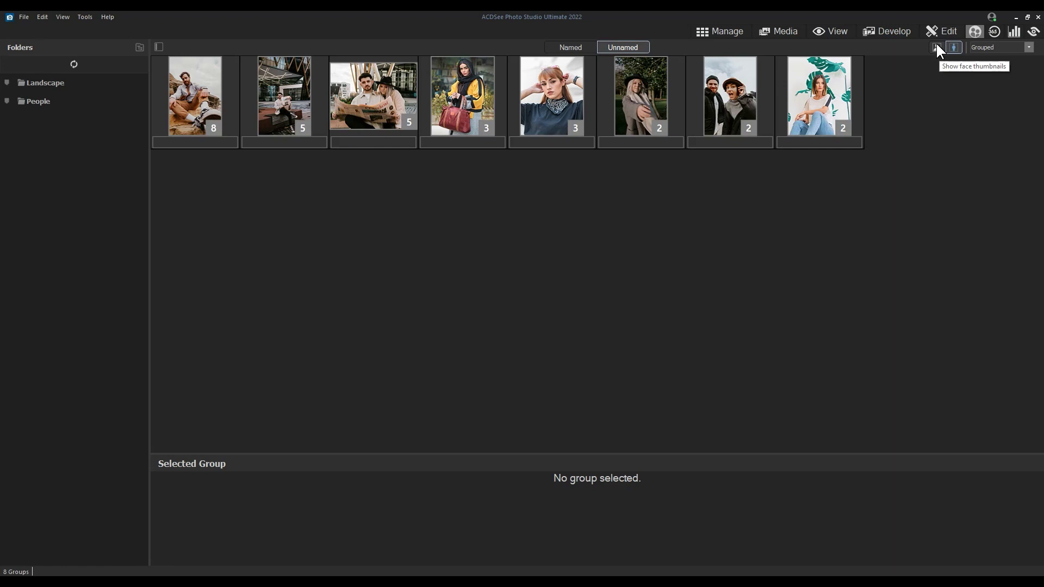
click(936, 47)
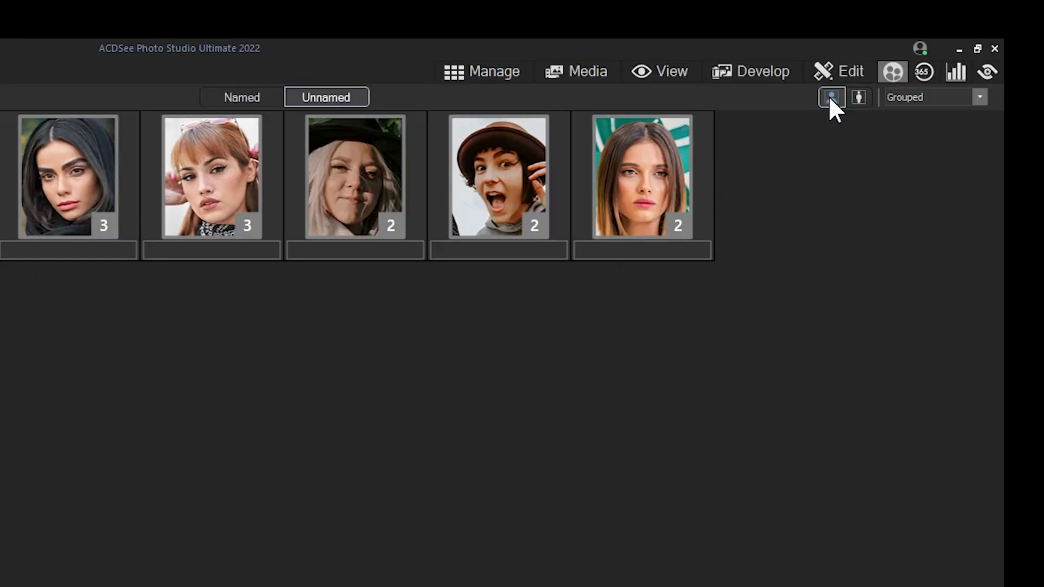
click(859, 97)
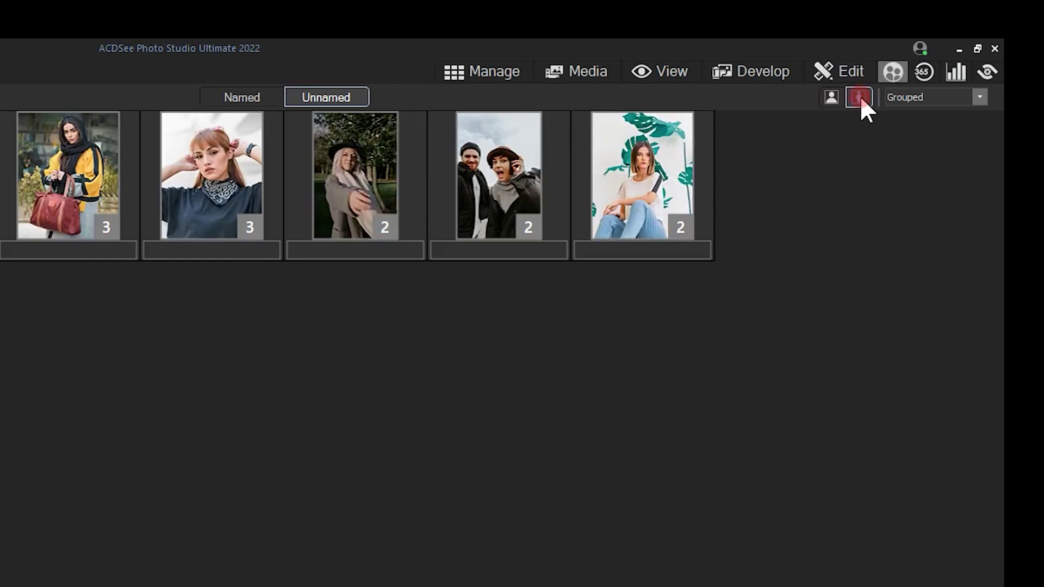
click(833, 96)
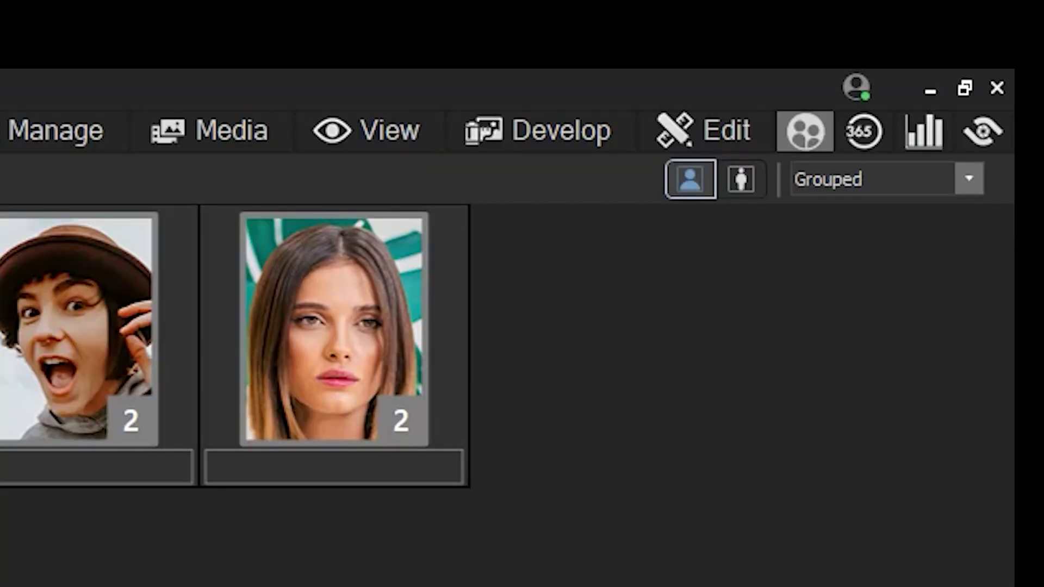
Set the unnamed faces to Ungrouped, look through all the individual faces, and return the display to Grouped.
click(971, 178)
click(966, 181)
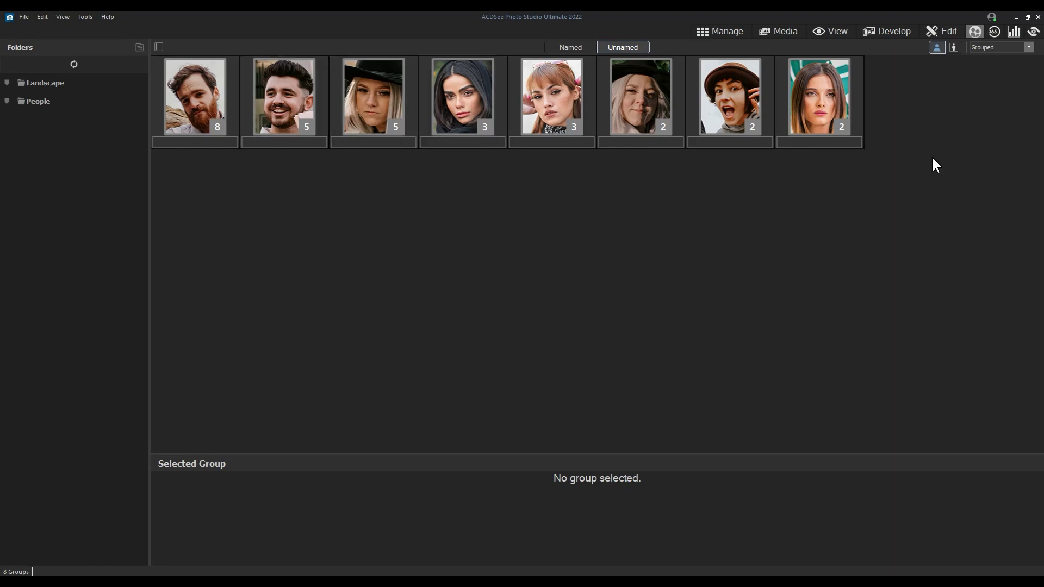
click(990, 57)
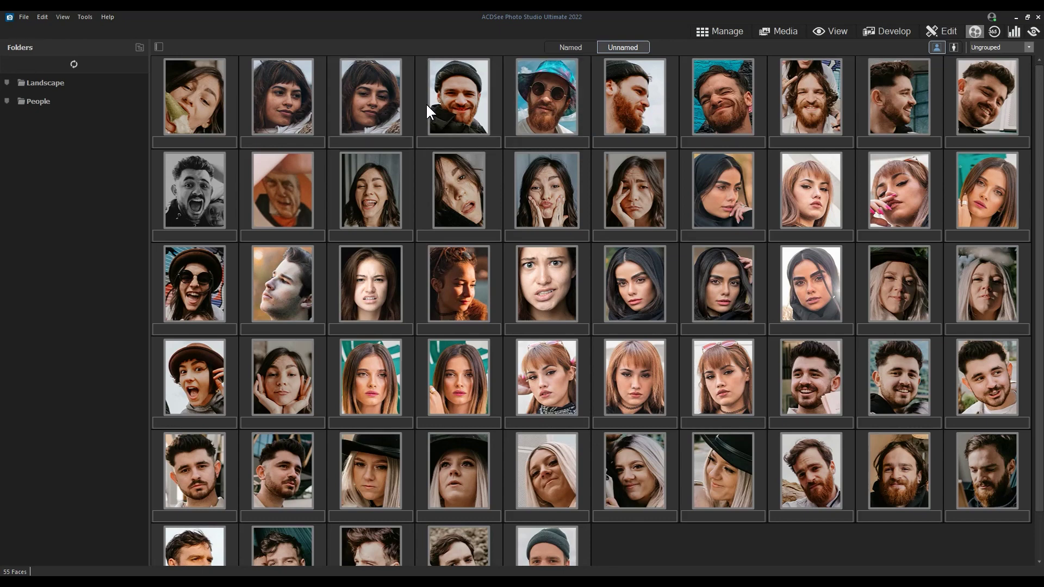
click(476, 115)
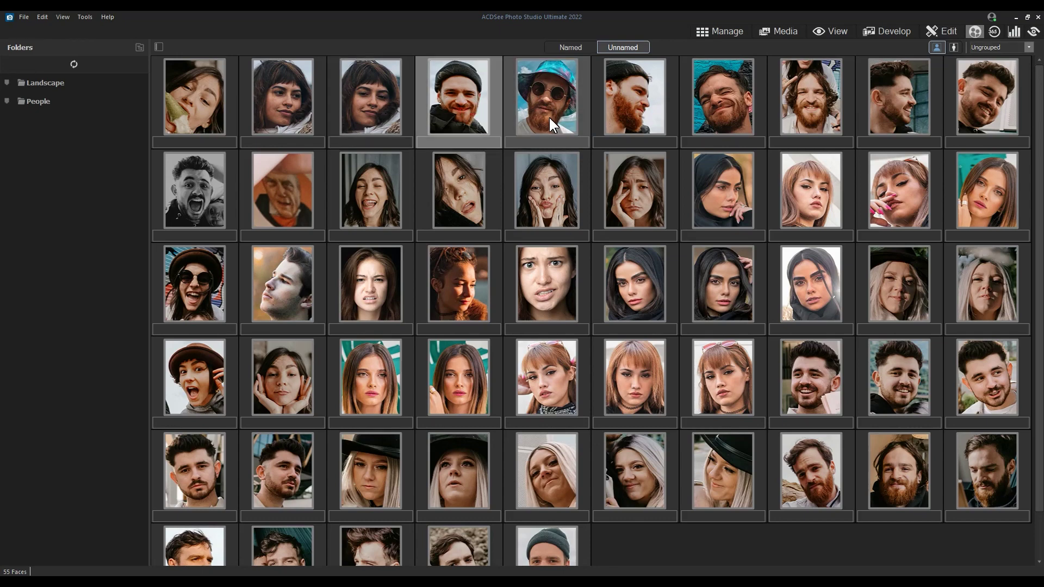
scroll(722, 261, down, 2)
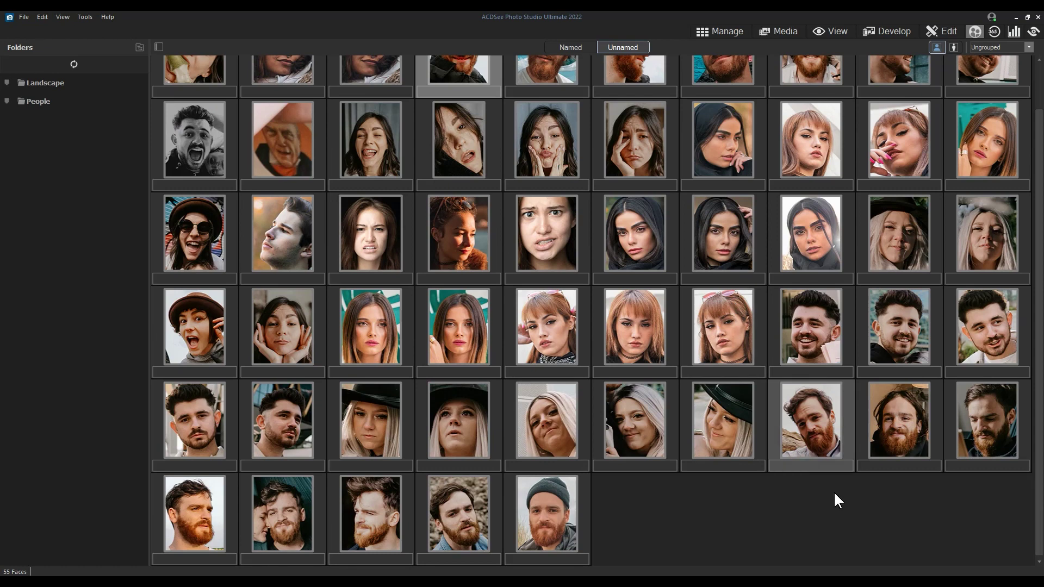
scroll(797, 386, up, 2)
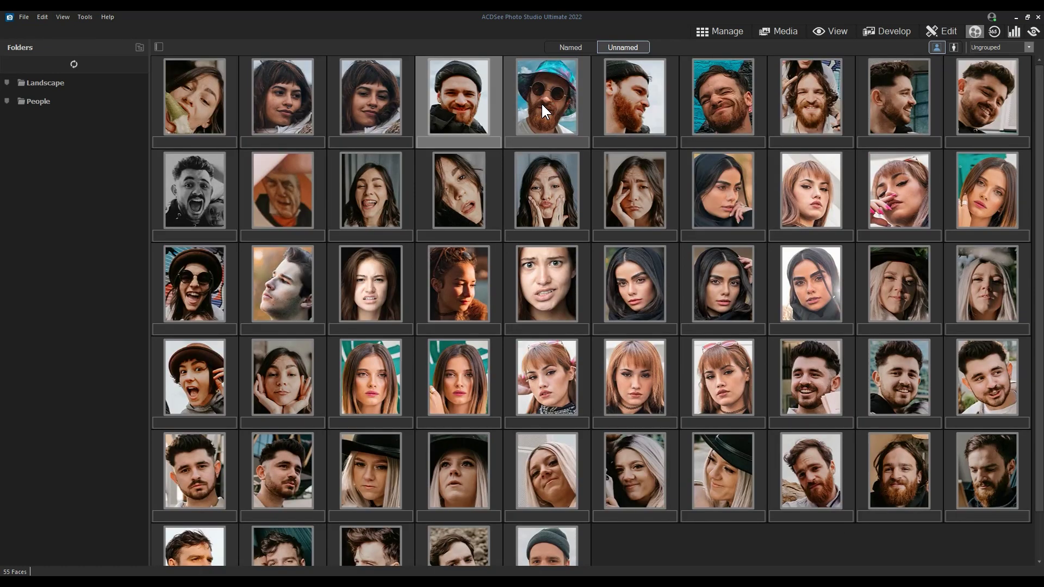
click(1012, 47)
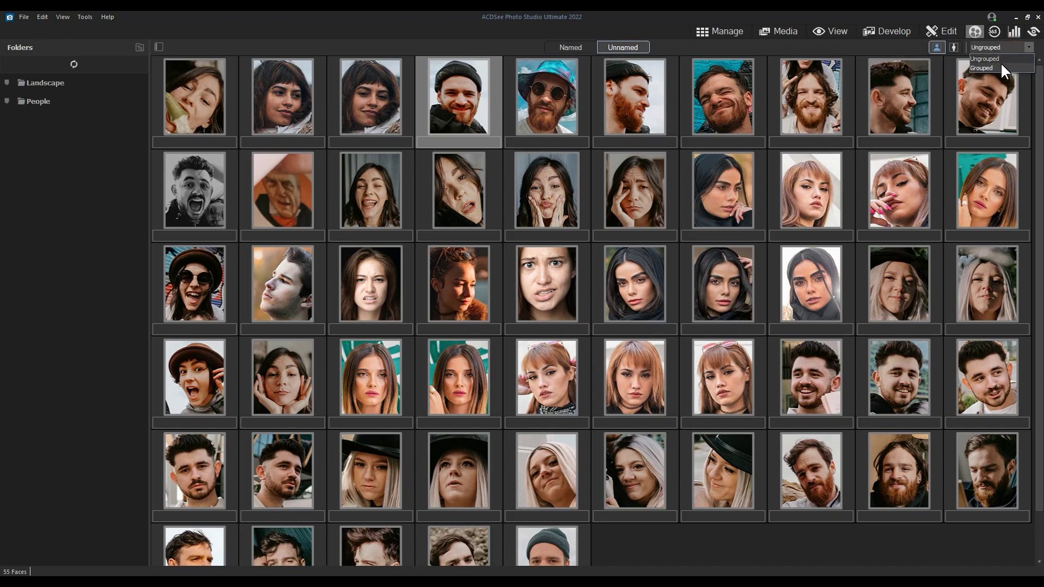
click(995, 63)
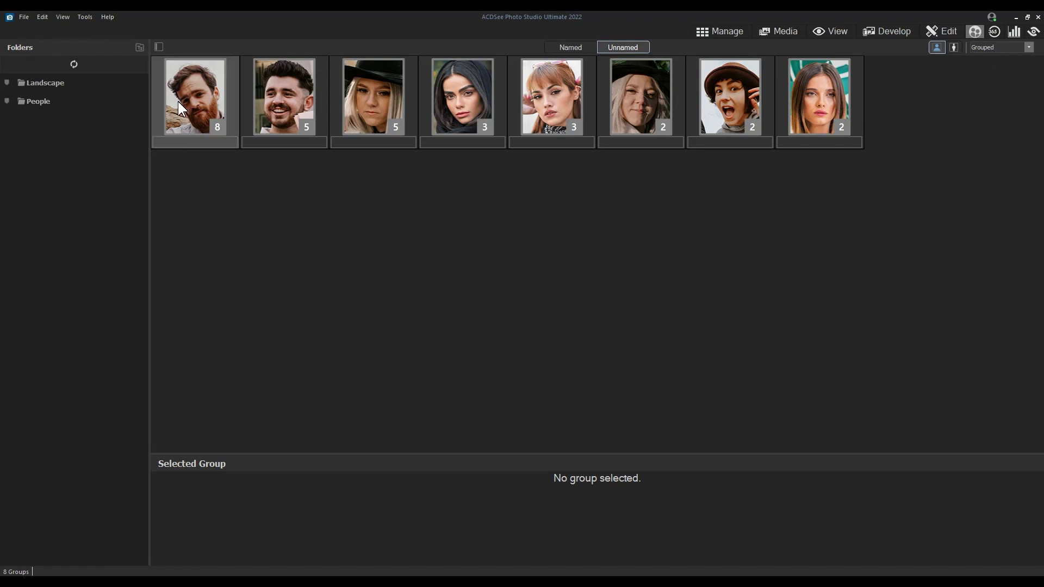
Select the unnamed group of the red-bearded man and enter his first name for the whole group.
click(193, 96)
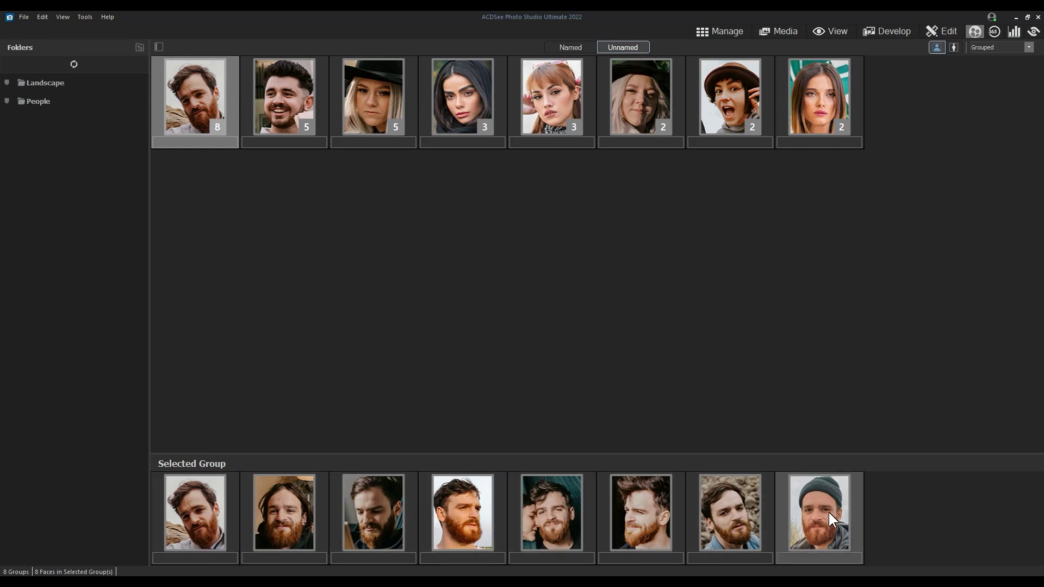
click(209, 142)
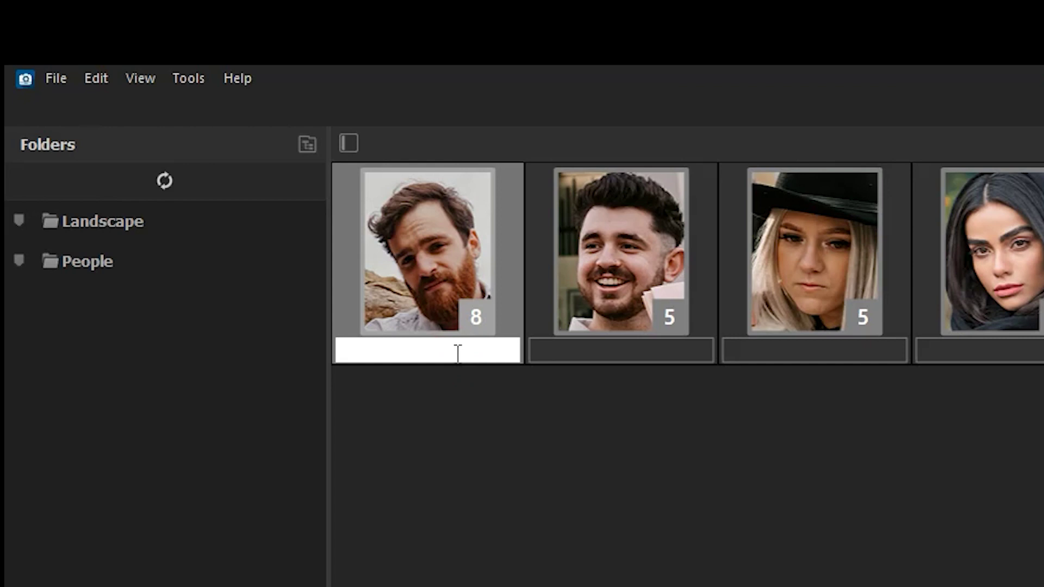
text(Brian)
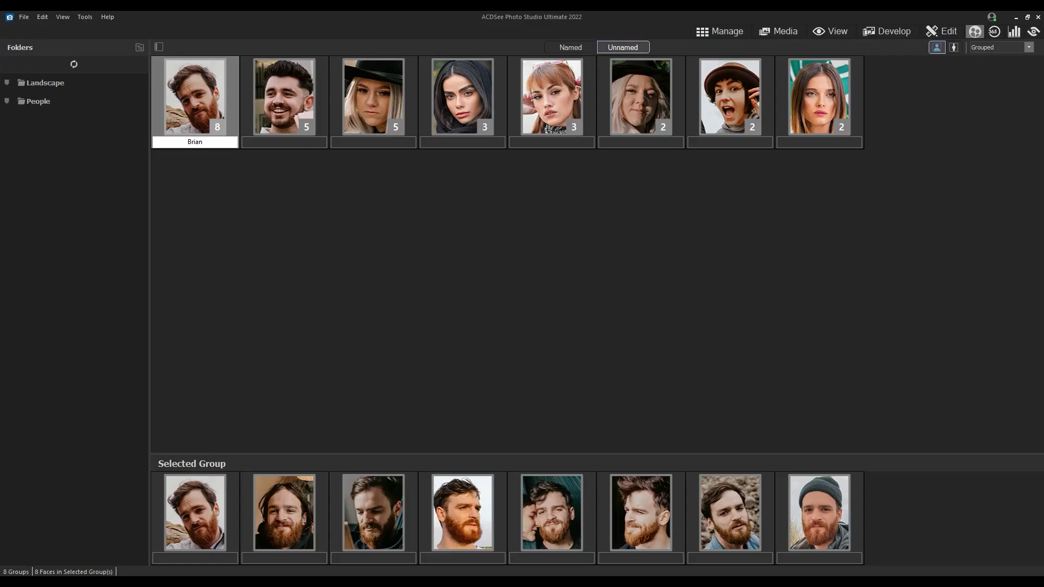
key(Return)
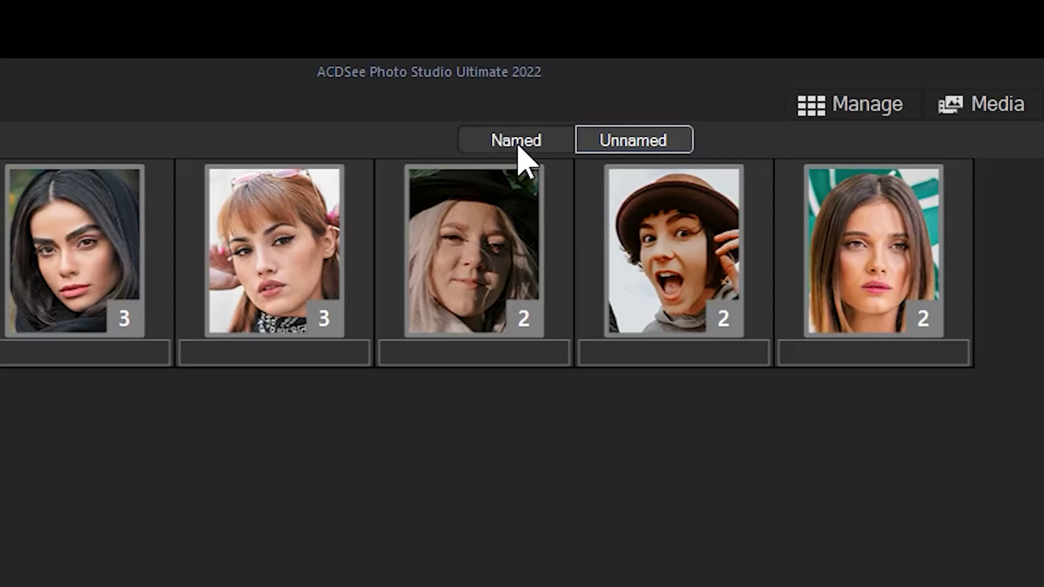
Open the red-bearded man's group among the named people, review his assigned and suggested faces, and leave the group.
click(571, 48)
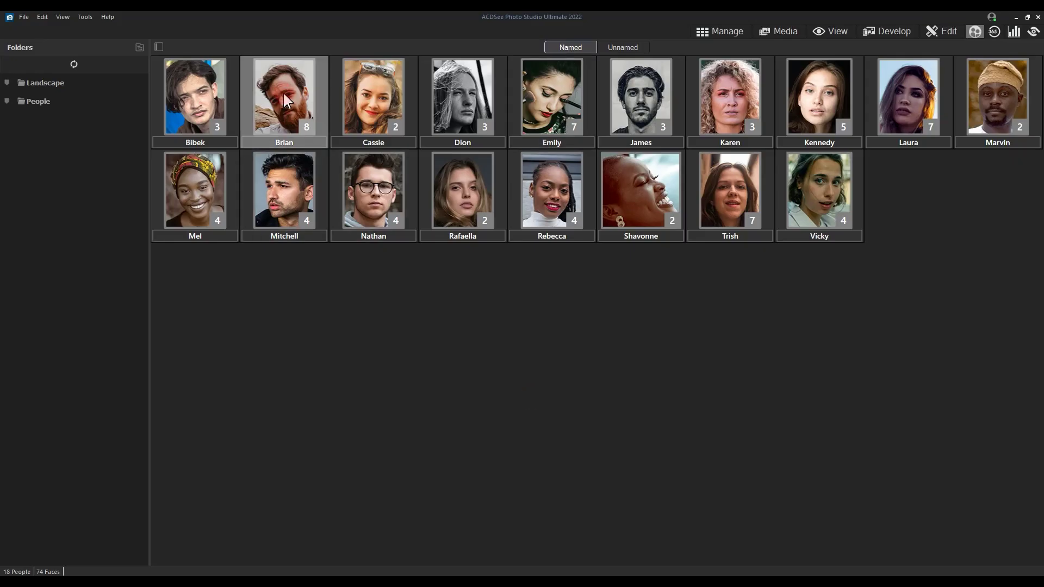
double_click(283, 92)
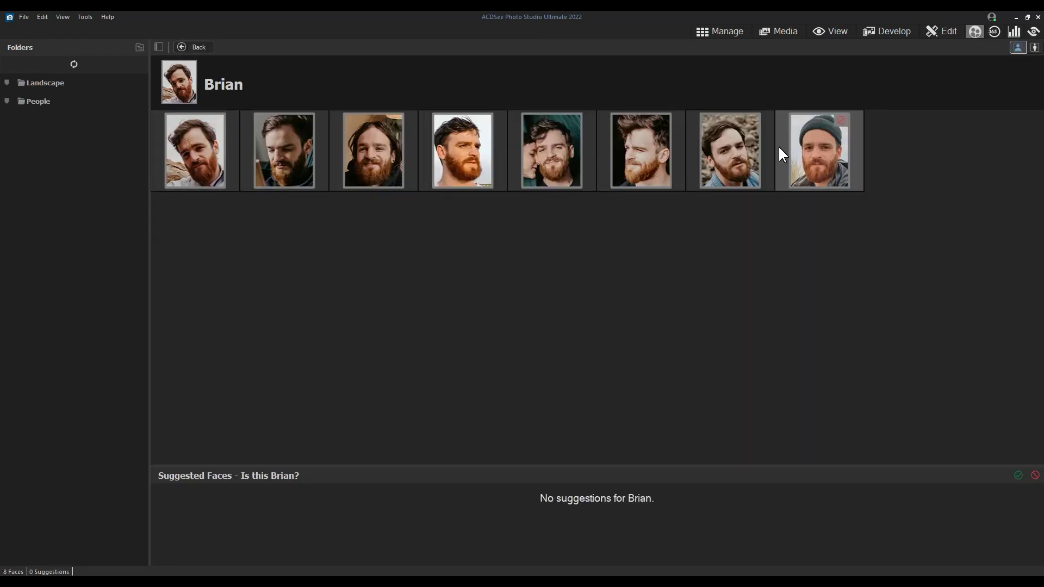
click(194, 46)
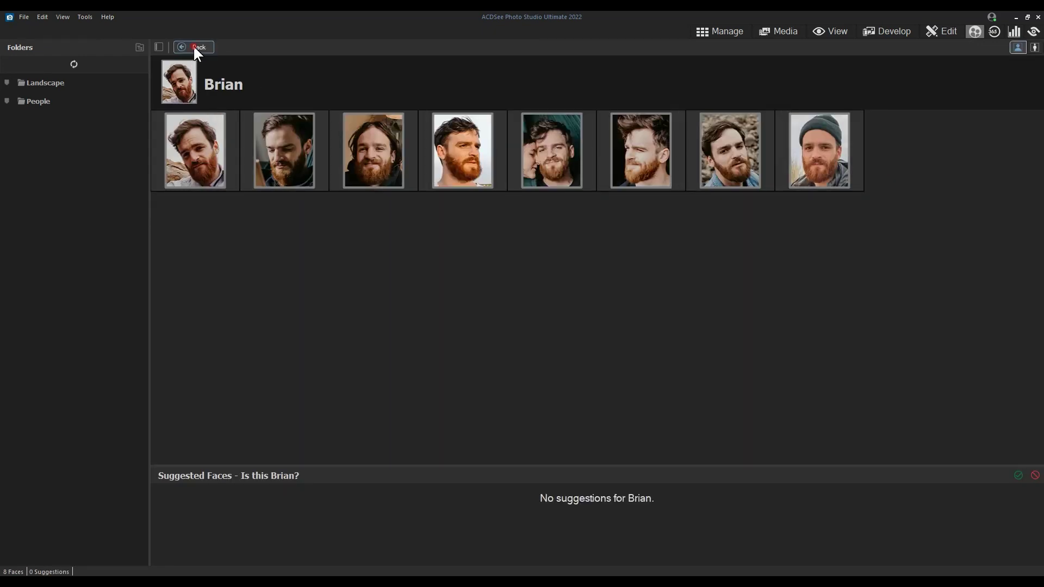
Return to the unnamed groups and enter the first name of the smiling dark-haired man for his group.
click(618, 48)
click(525, 259)
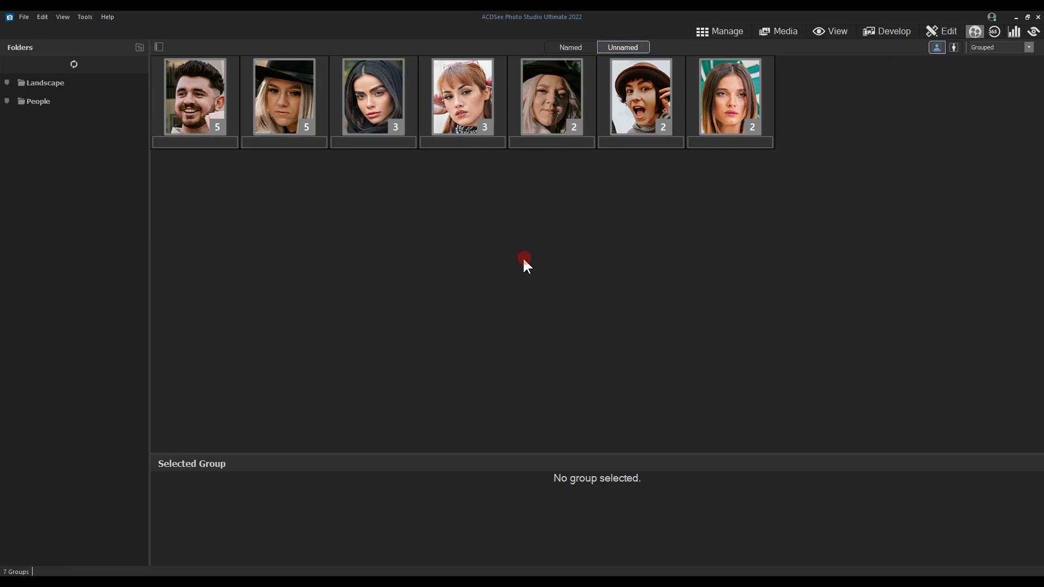
click(200, 101)
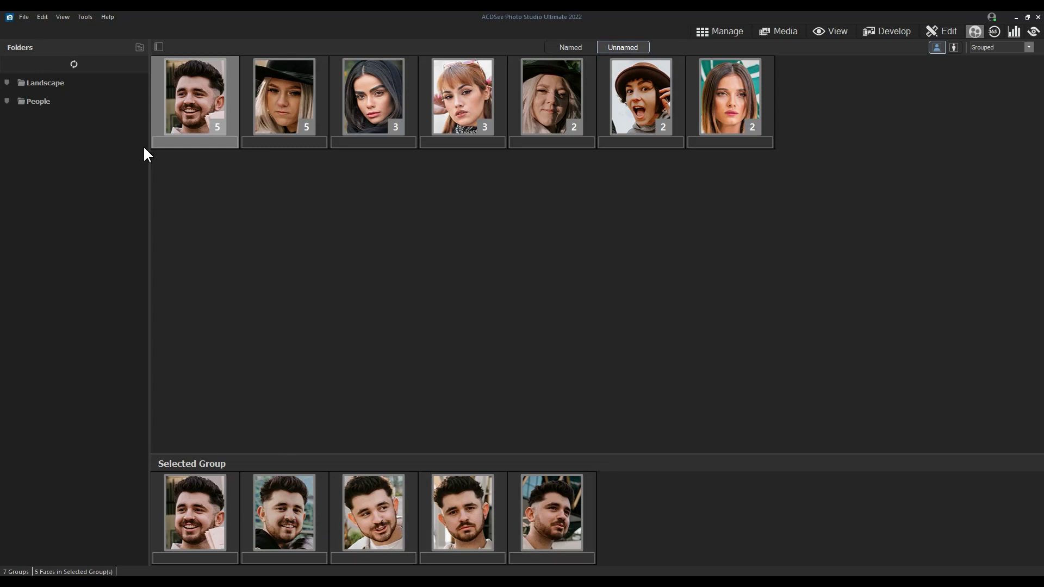
click(188, 142)
text(Cam)
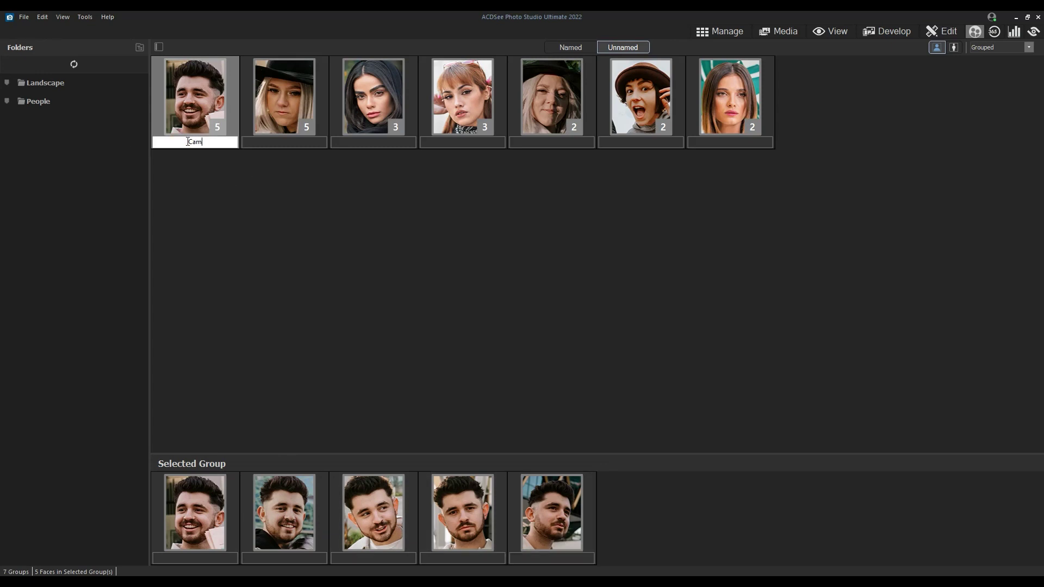
text(eron)
key(Return)
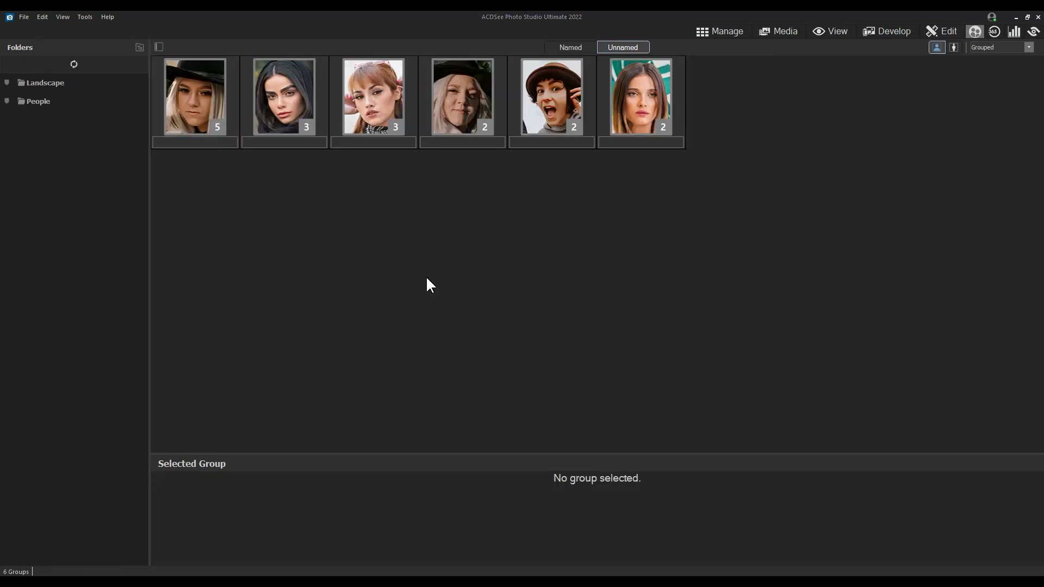
Enter the first name of the woman in the brown hat for her unnamed group and review her faces among the named people.
click(546, 86)
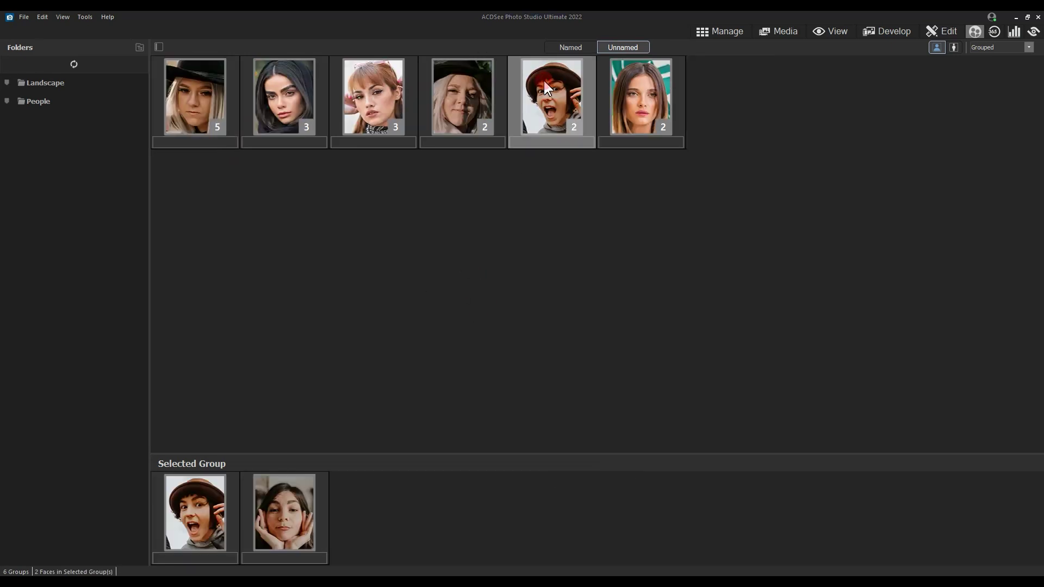
click(549, 142)
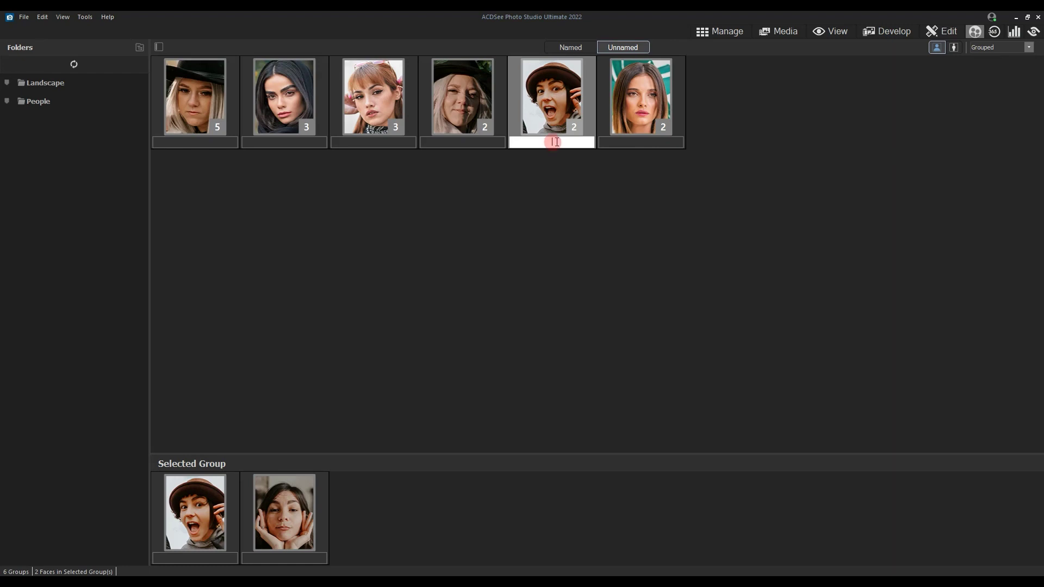
text(Sarah)
key(Return)
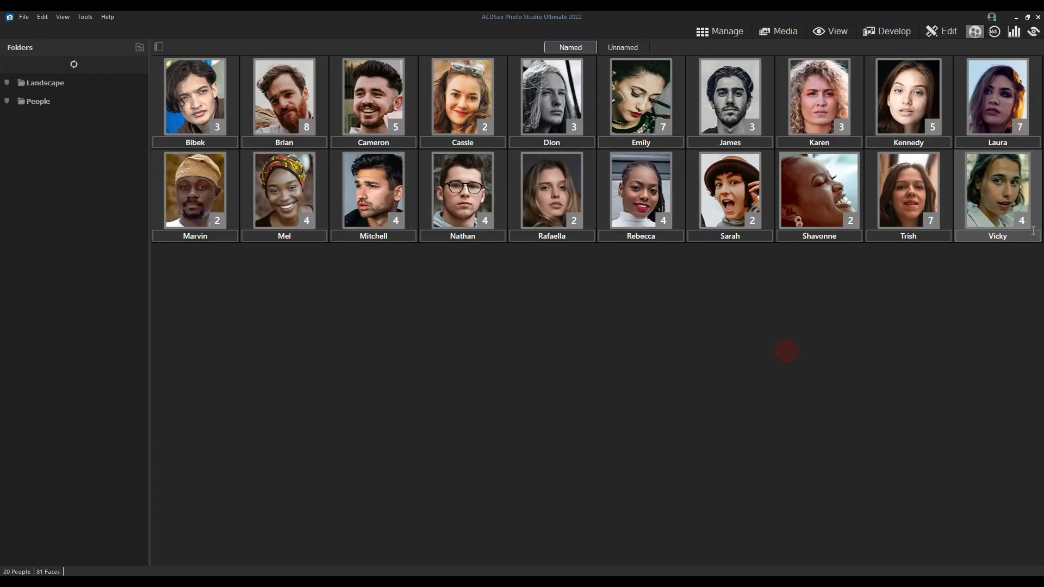
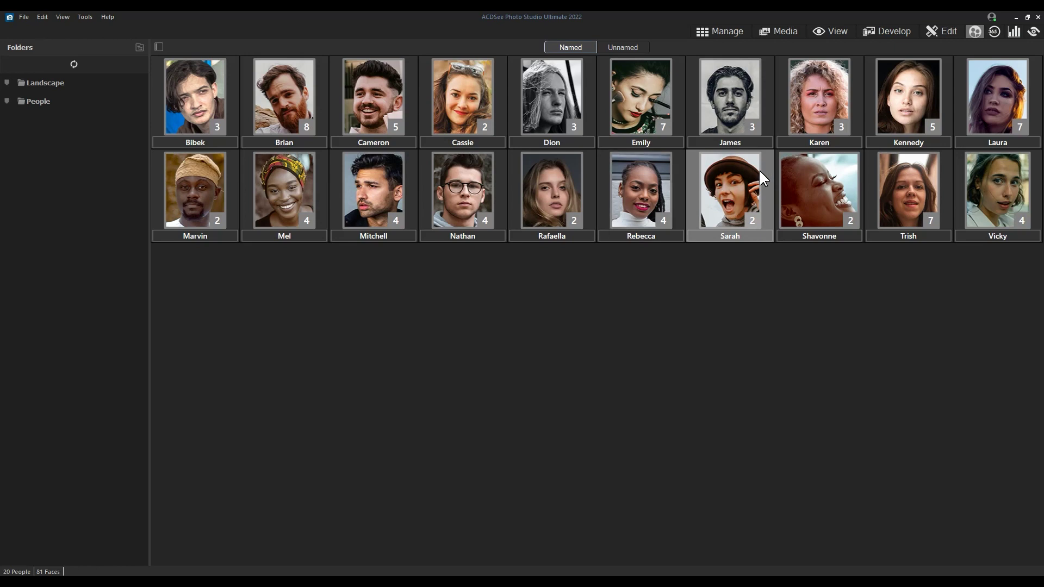
double_click(730, 193)
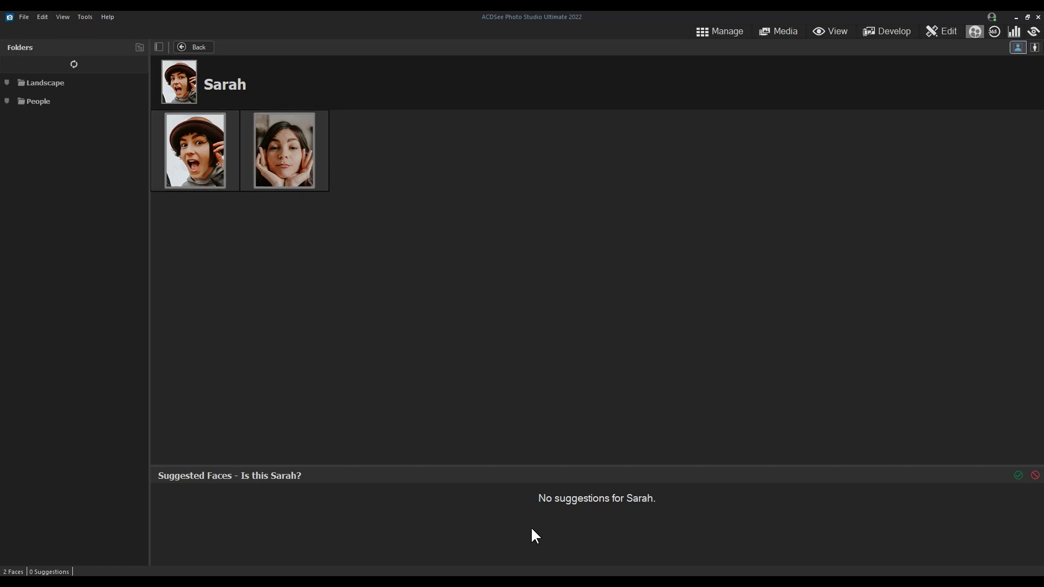
click(200, 47)
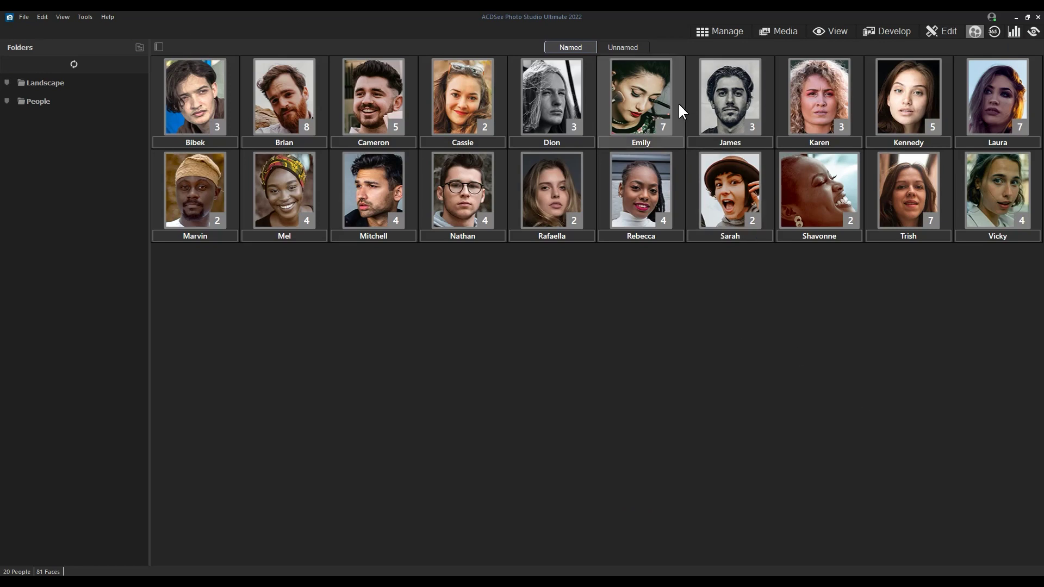
Set the unnamed faces to Ungrouped and assign the first face, the woman with closed eyes, to the brown-hat woman's name.
click(618, 48)
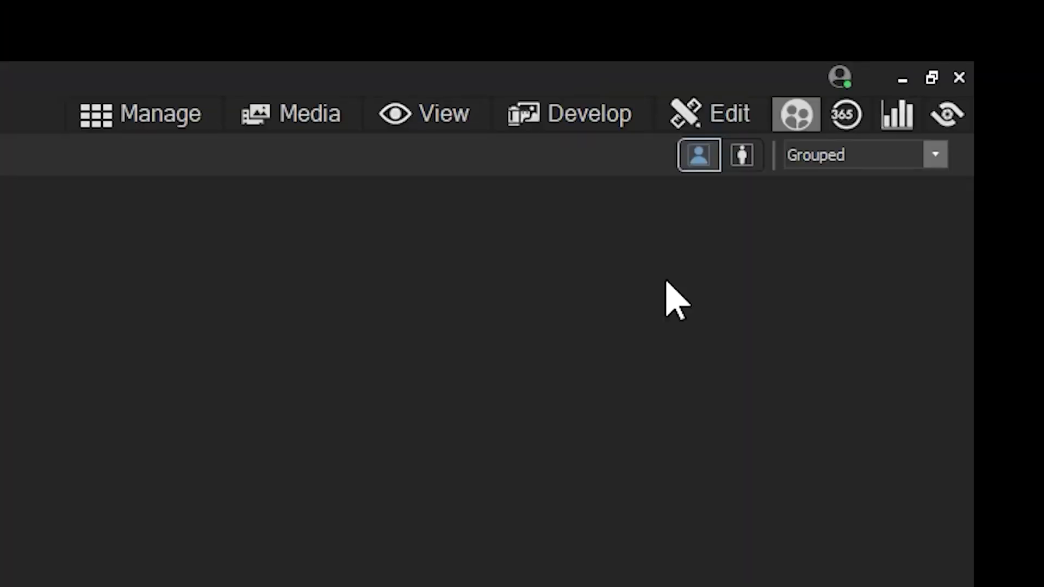
click(997, 48)
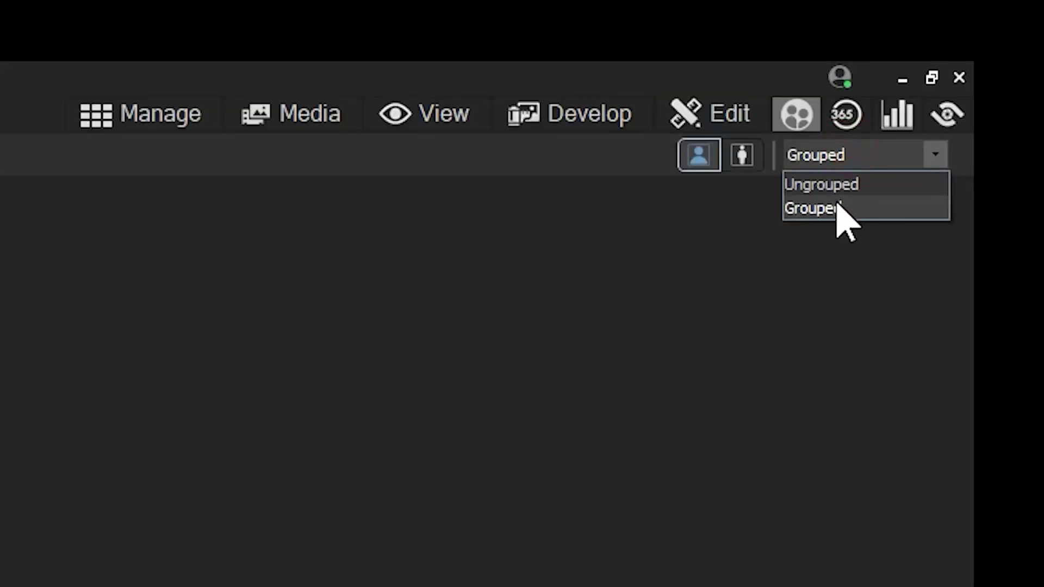
click(839, 184)
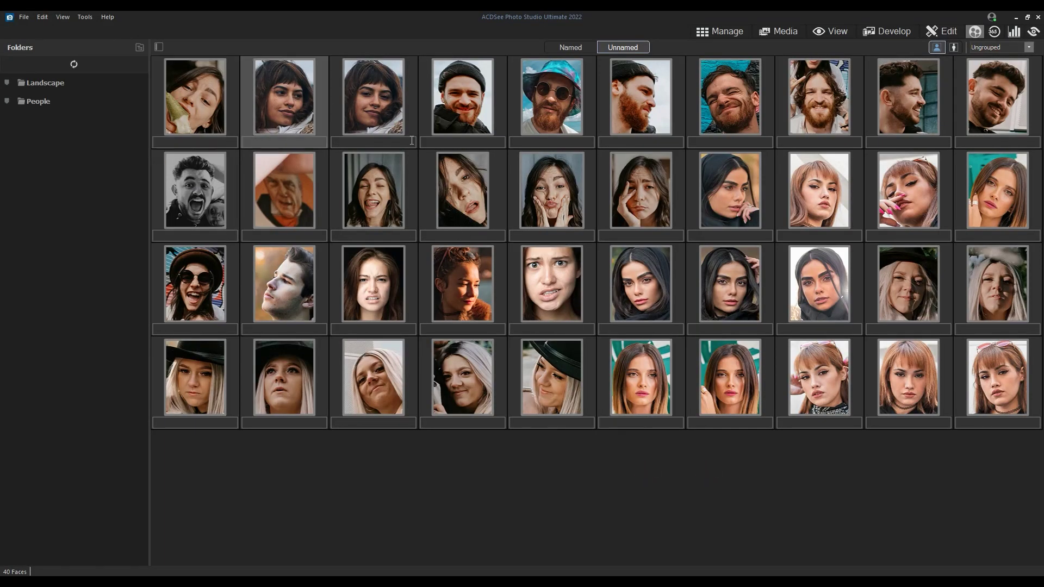
click(199, 141)
text(Sarah)
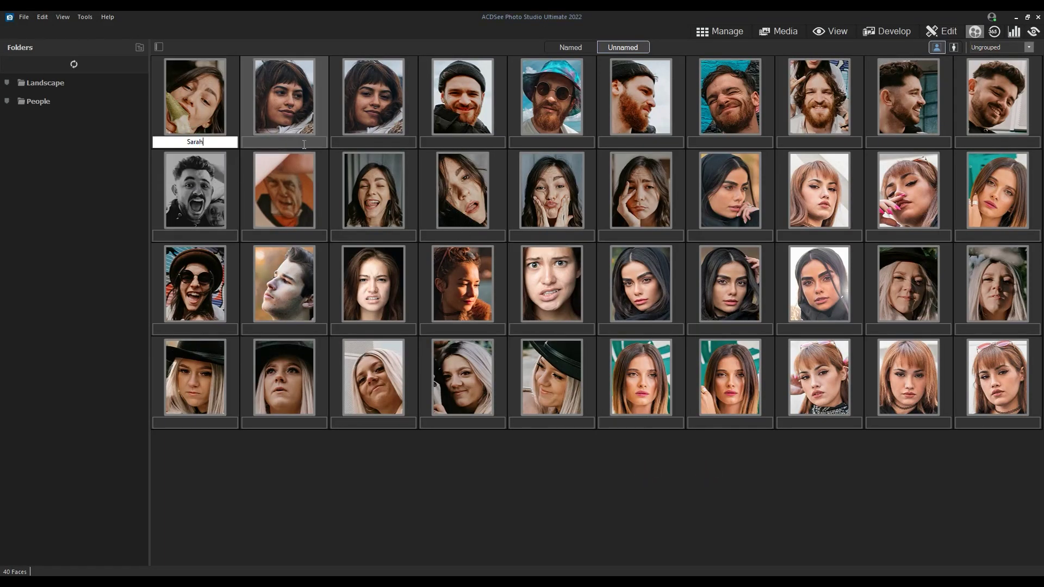
key(Return)
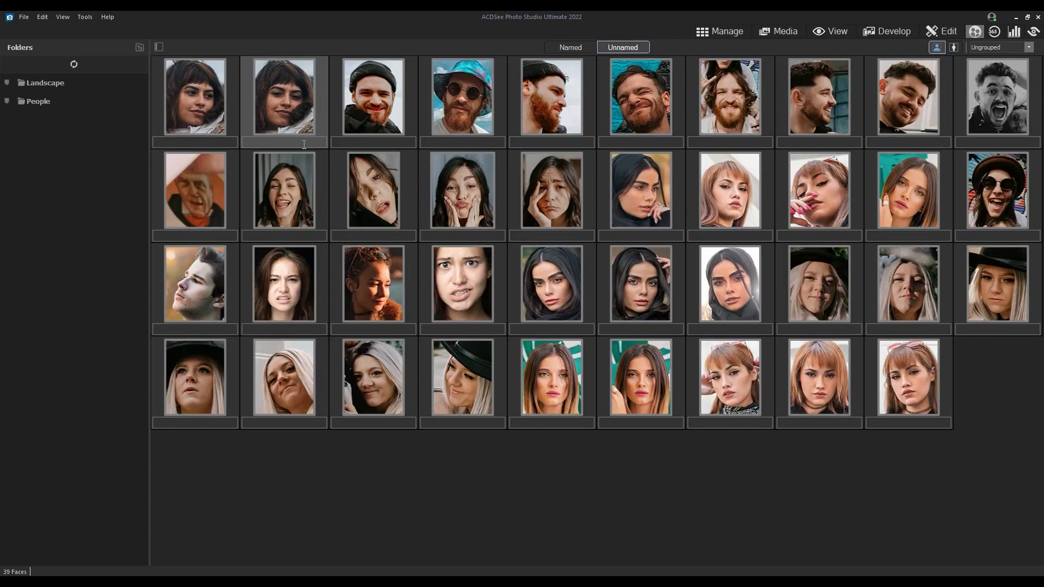
Assign the ungrouped faces of the smiling man in the black beanie and the man in the blue bucket hat to the red-bearded man's existing name.
click(388, 142)
text(Brian)
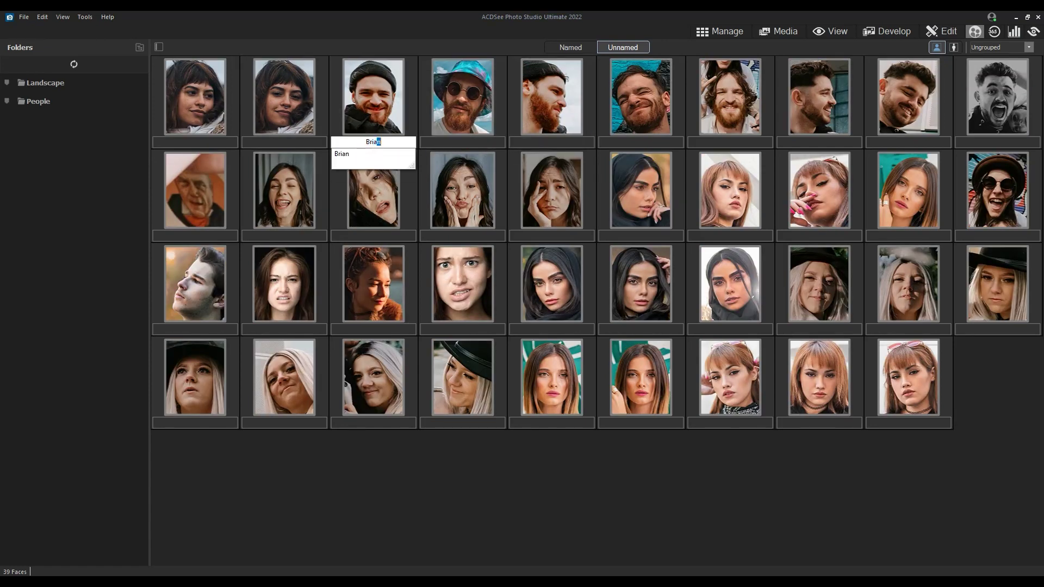
key(Return)
click(362, 140)
text(Brian)
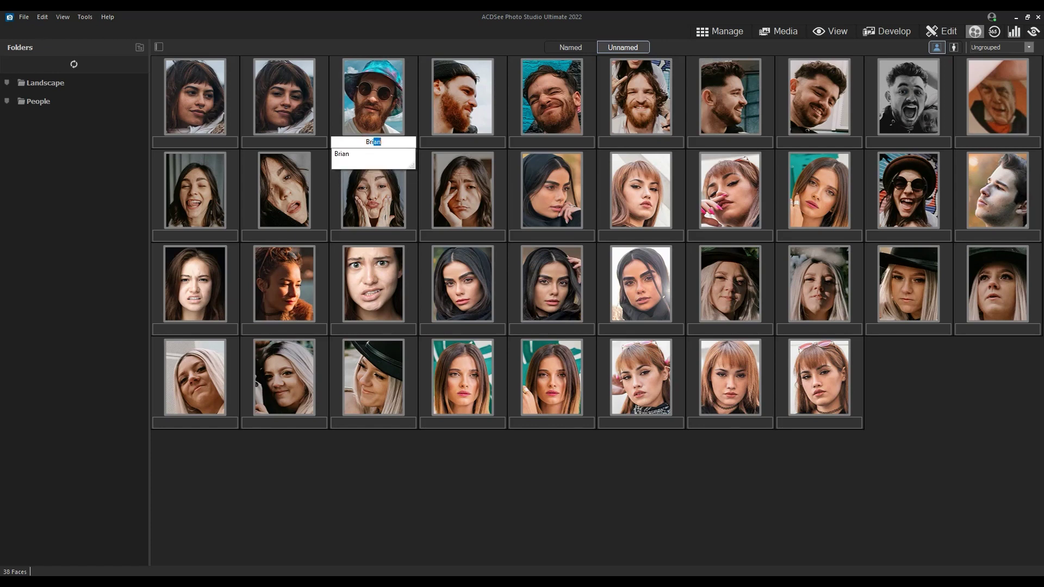
key(Return)
Assign the red-bearded man's existing name to the side-facing beanie face, the grinning face on teal and the long-haired laughing face.
click(372, 143)
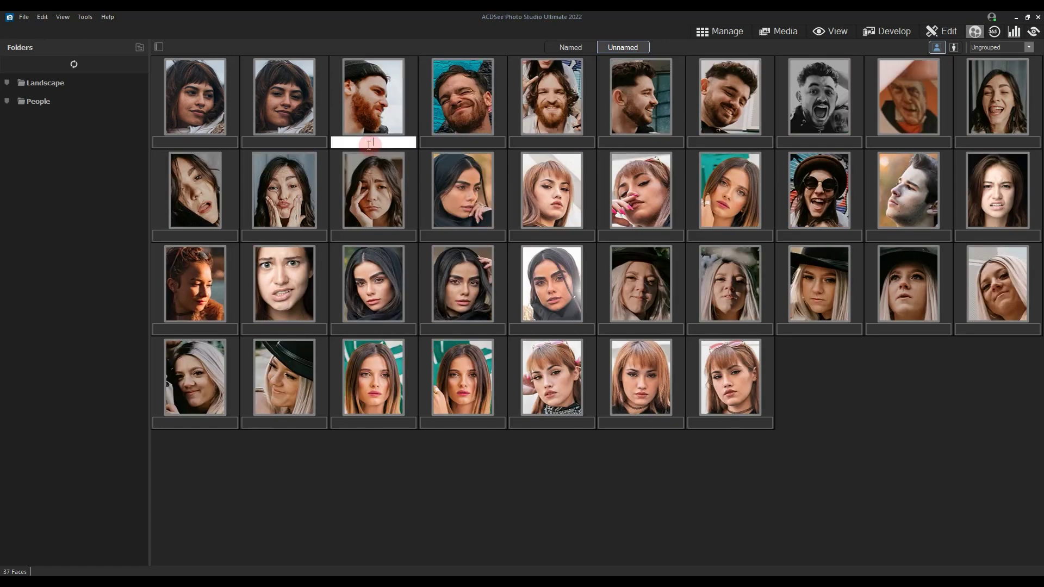
text(Brian)
key(Return)
click(368, 144)
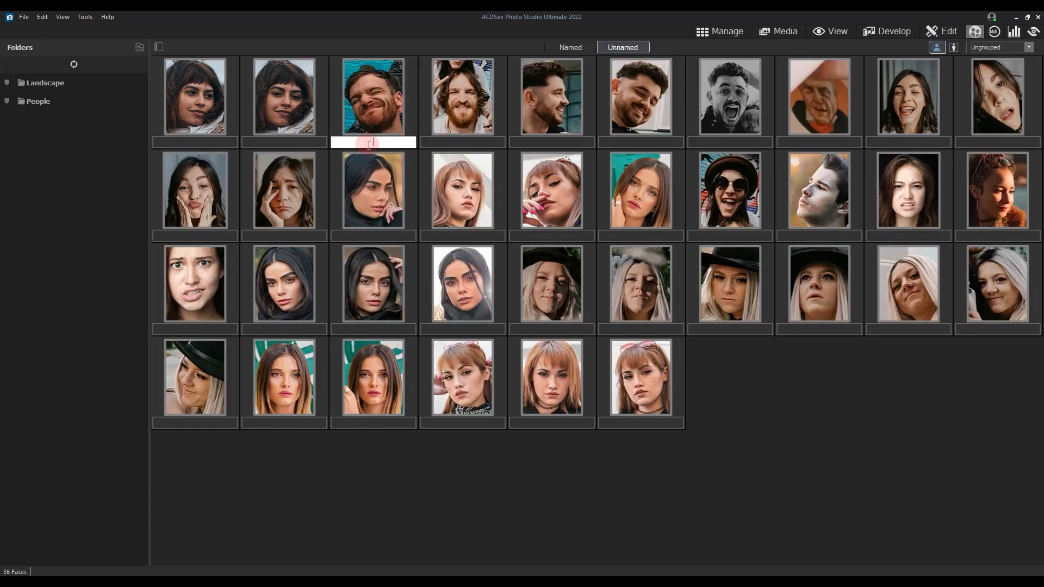
text(Brian)
key(Return)
click(368, 144)
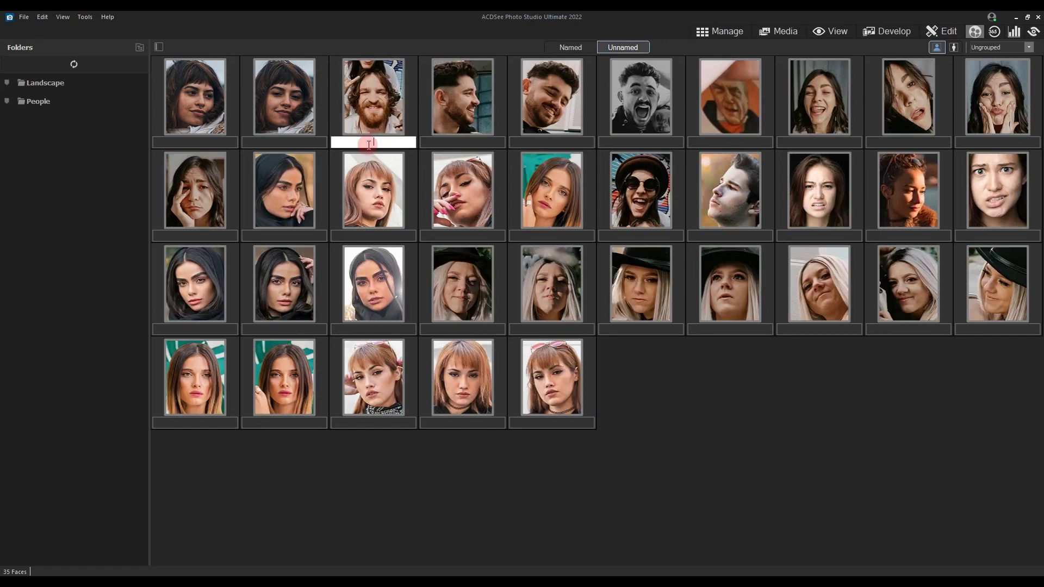
text(Bri)
key(Return)
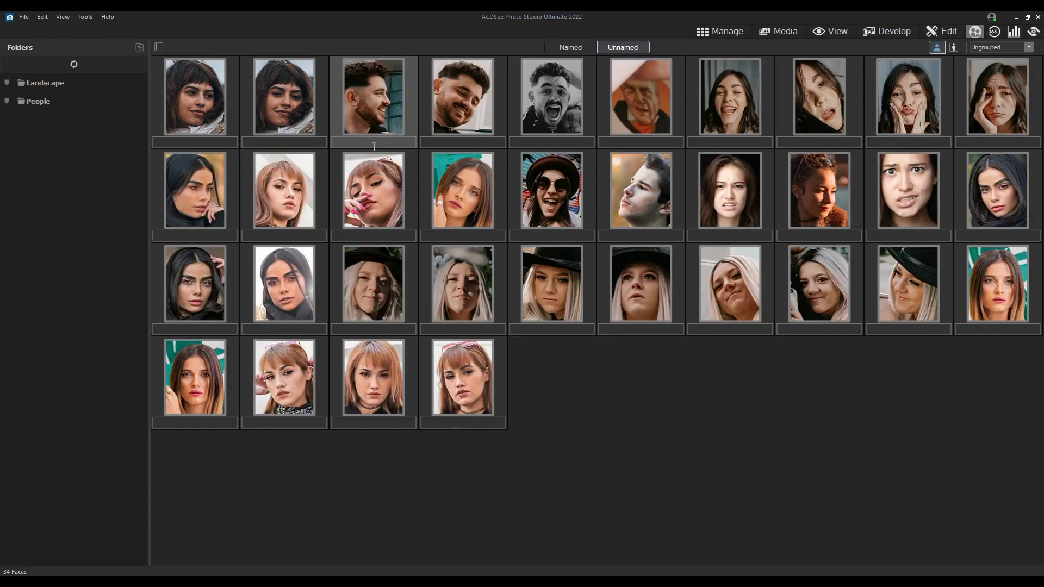
Assign the two ungrouped color faces of the smiling dark-haired man to his existing name.
click(369, 145)
text(Camo)
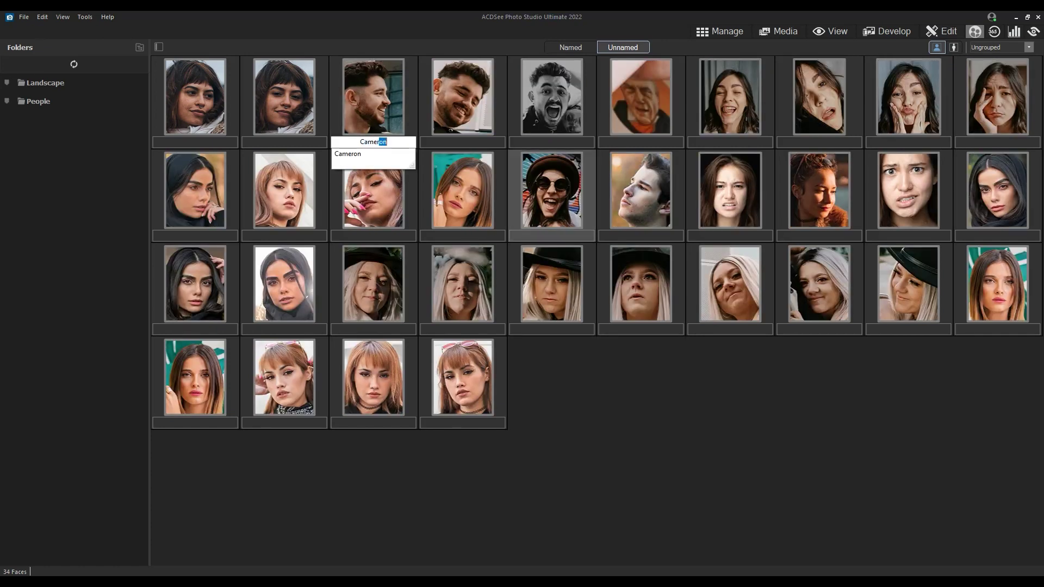
key(Return)
click(379, 142)
text(Bri)
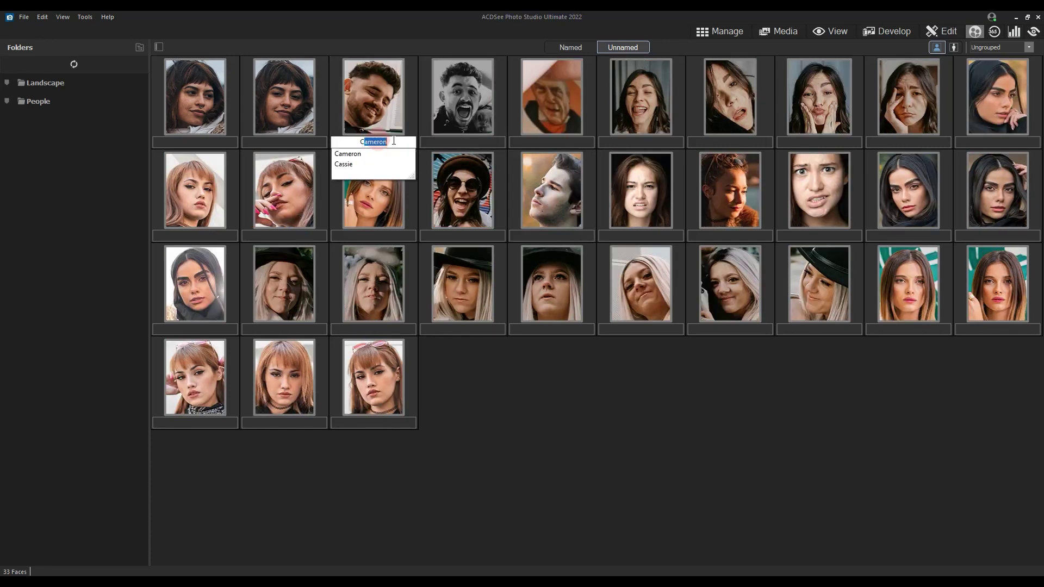
key(Return)
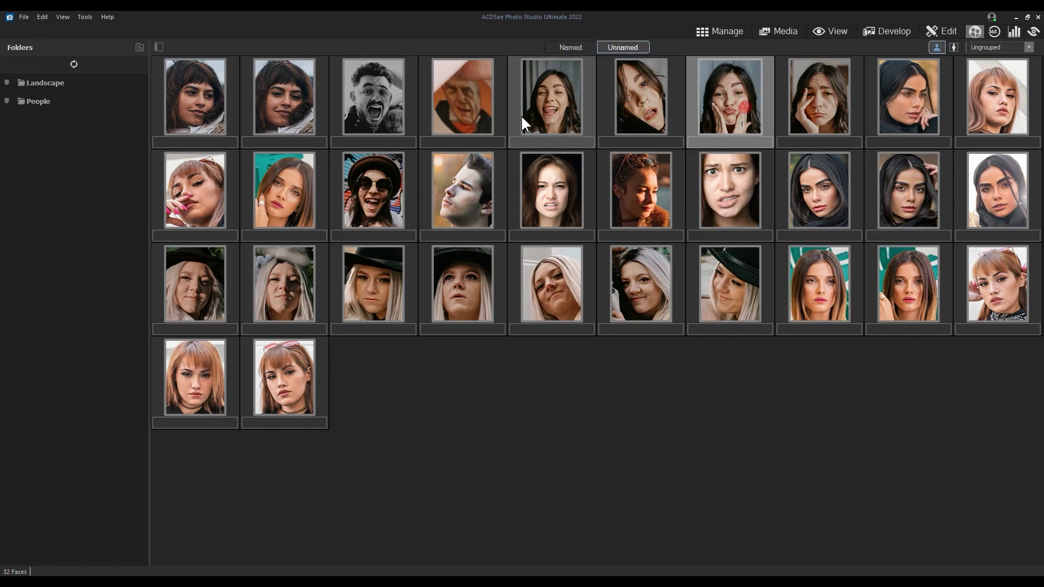
Look over the adjacent faces of the dark-haired woman against the gray background, and return to the named people.
drag(521, 116, 866, 135)
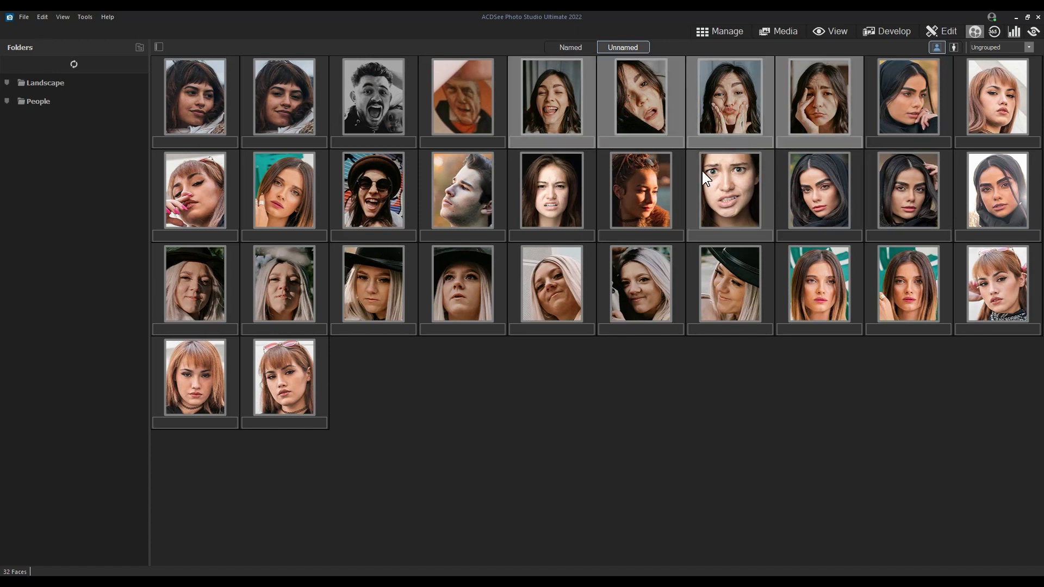
click(772, 406)
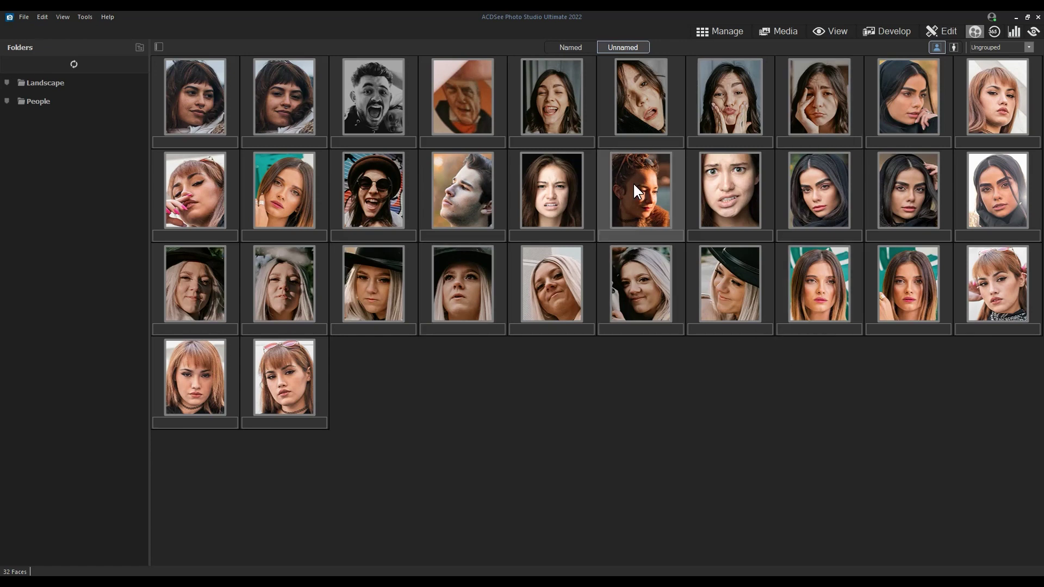
click(566, 49)
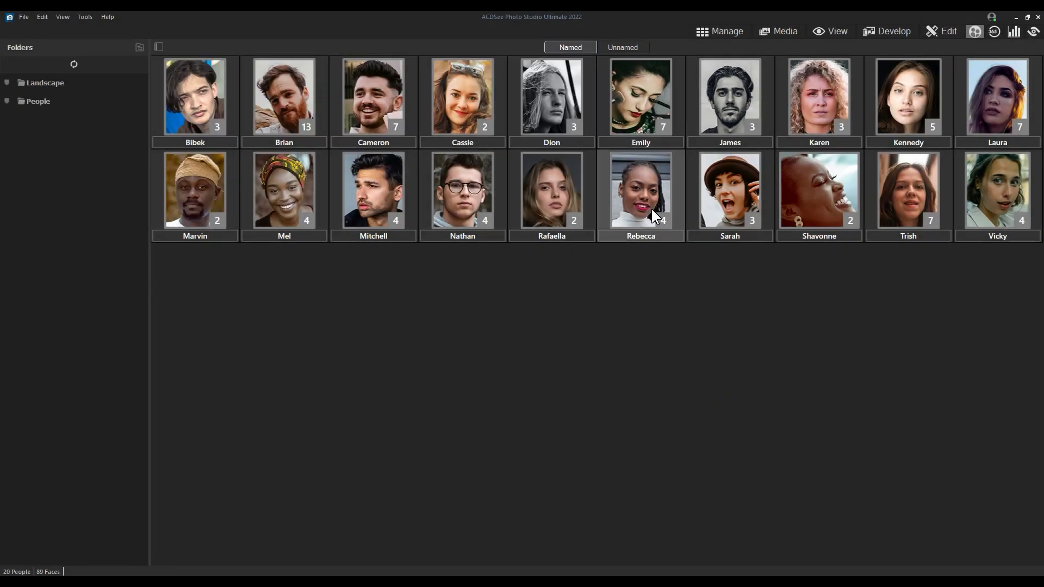
Switch to Manage mode and select the upright photo of the seated couple in the People folder.
click(720, 30)
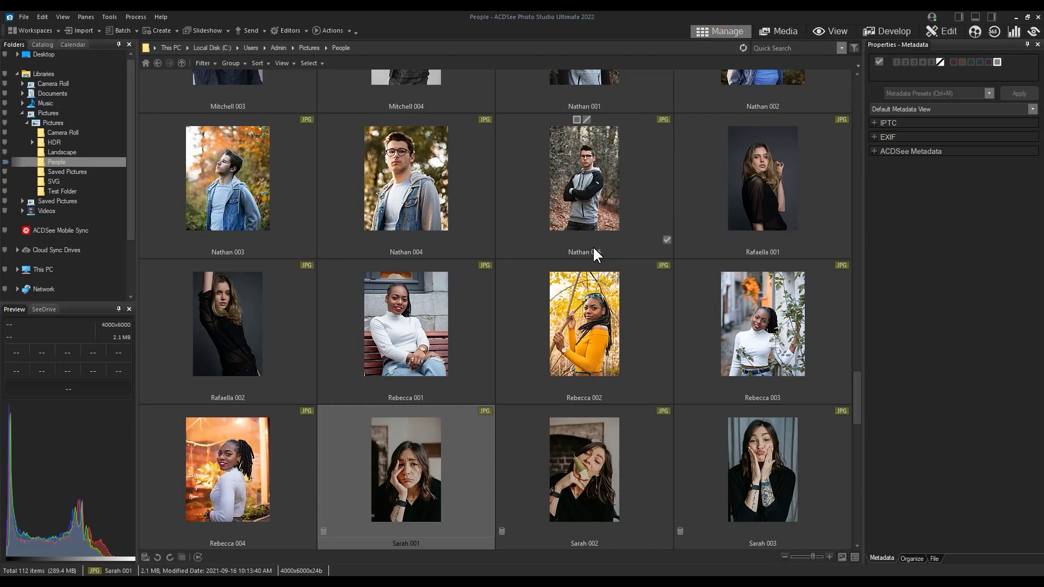
scroll(593, 248, up, 6)
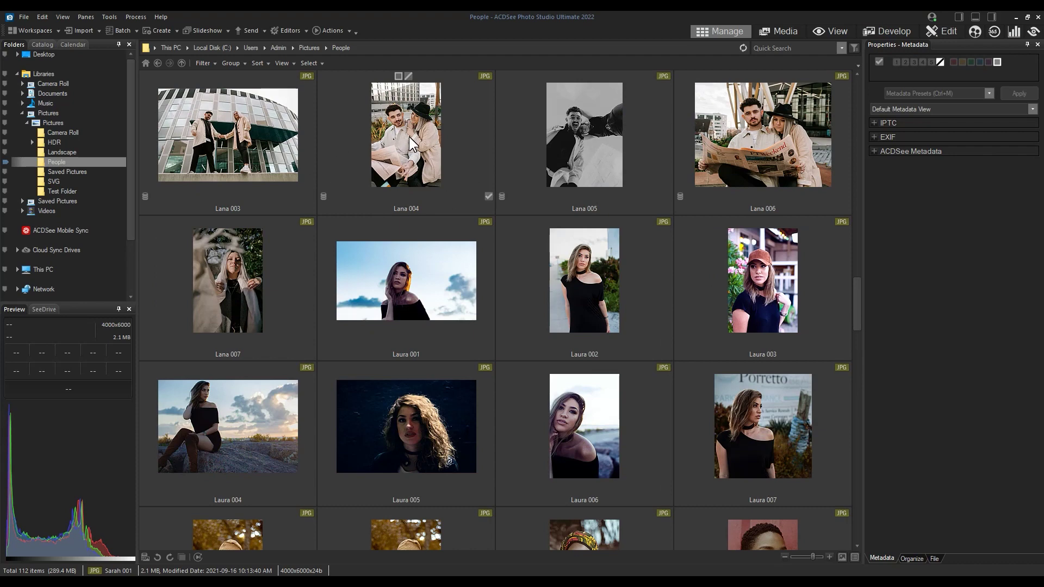
scroll(468, 303, up, 1)
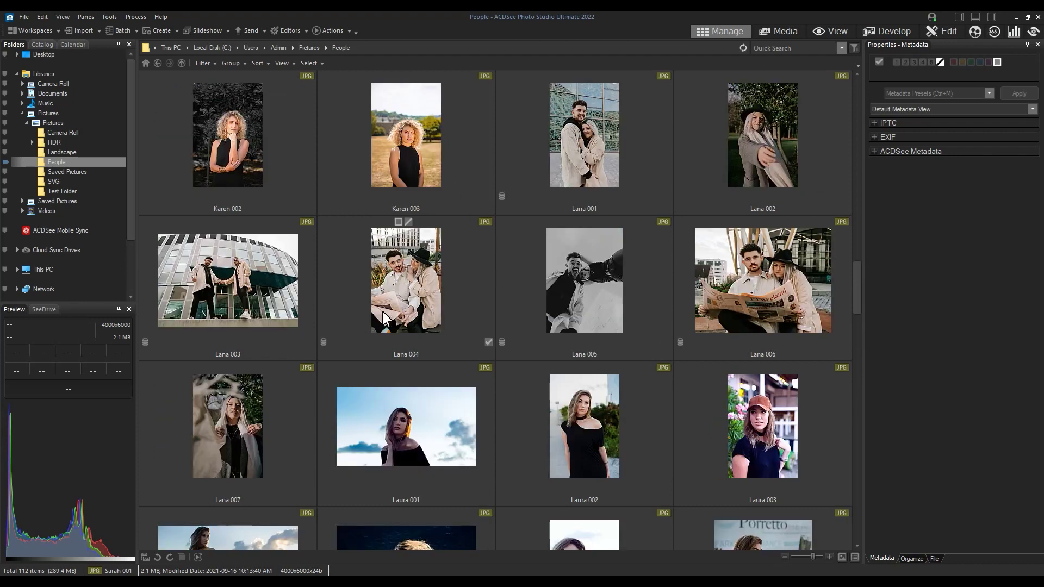
click(363, 333)
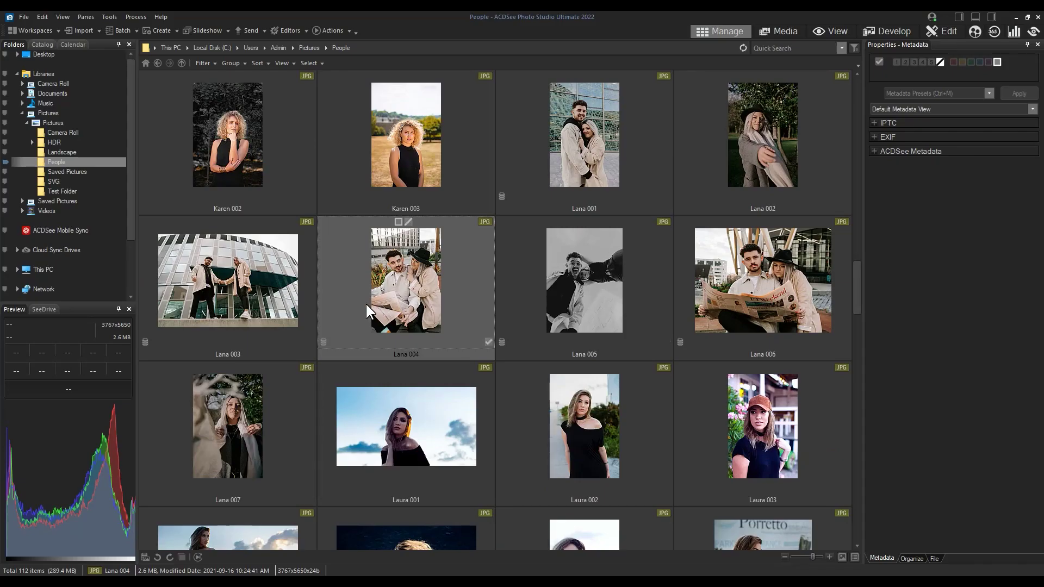
Review the Embed ACDSee Metadata options for the selected couple photo, including ACSDee Face Data, and close them without embedding.
right_click(408, 266)
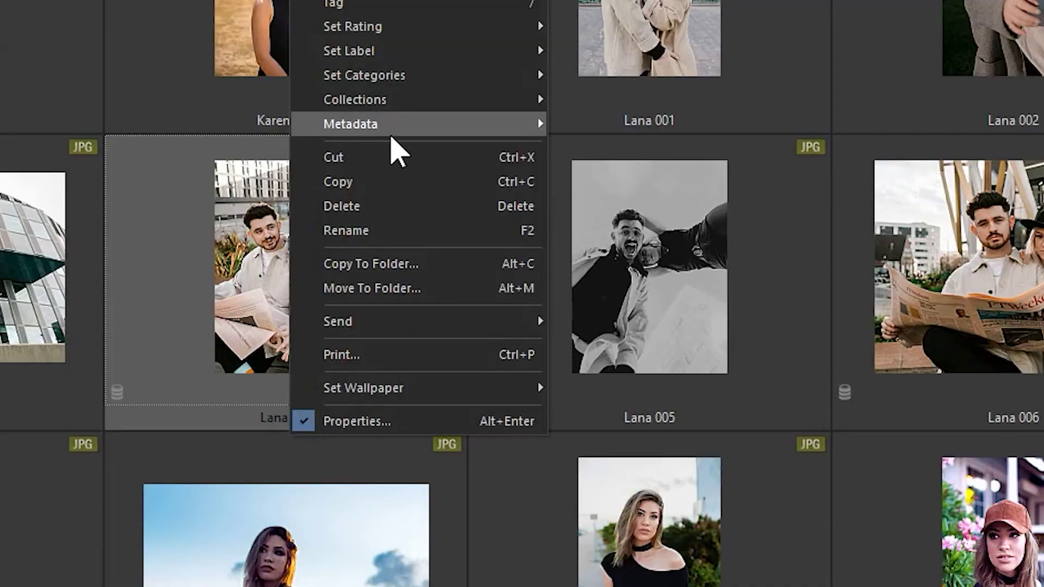
mouse_move(469, 213)
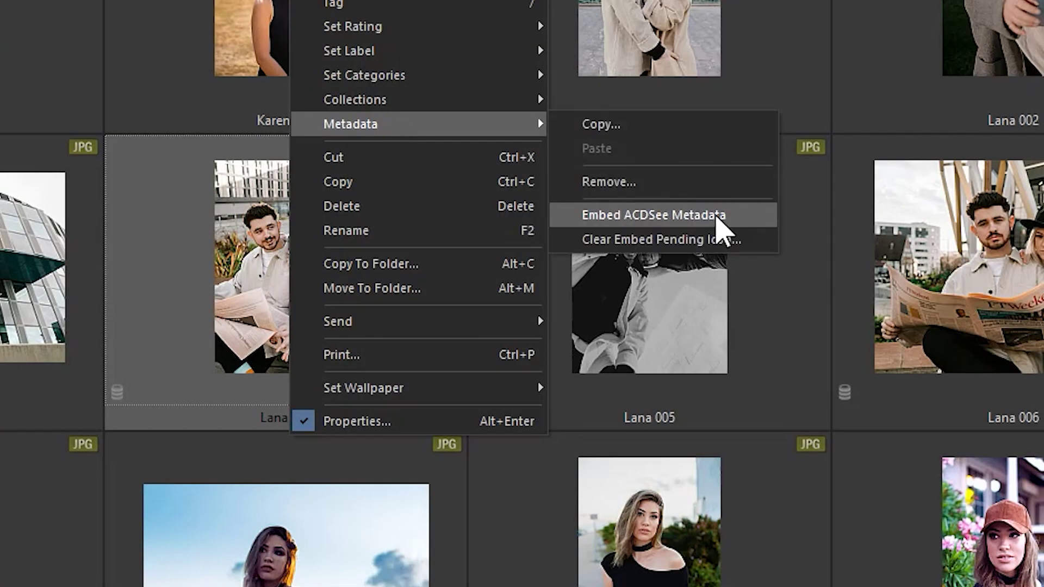
click(691, 215)
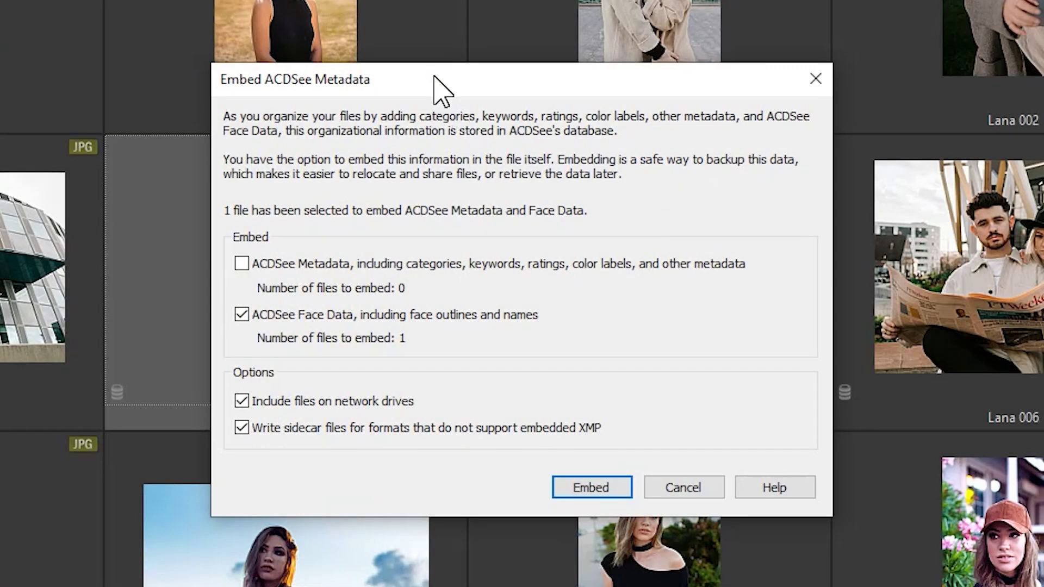
click(690, 487)
right_click(285, 289)
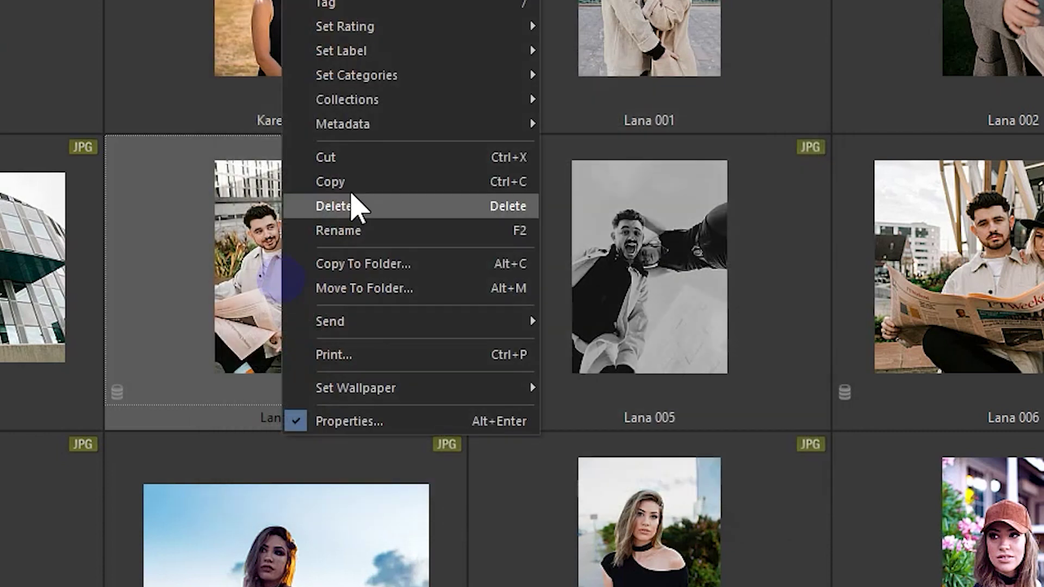
mouse_move(366, 131)
click(653, 217)
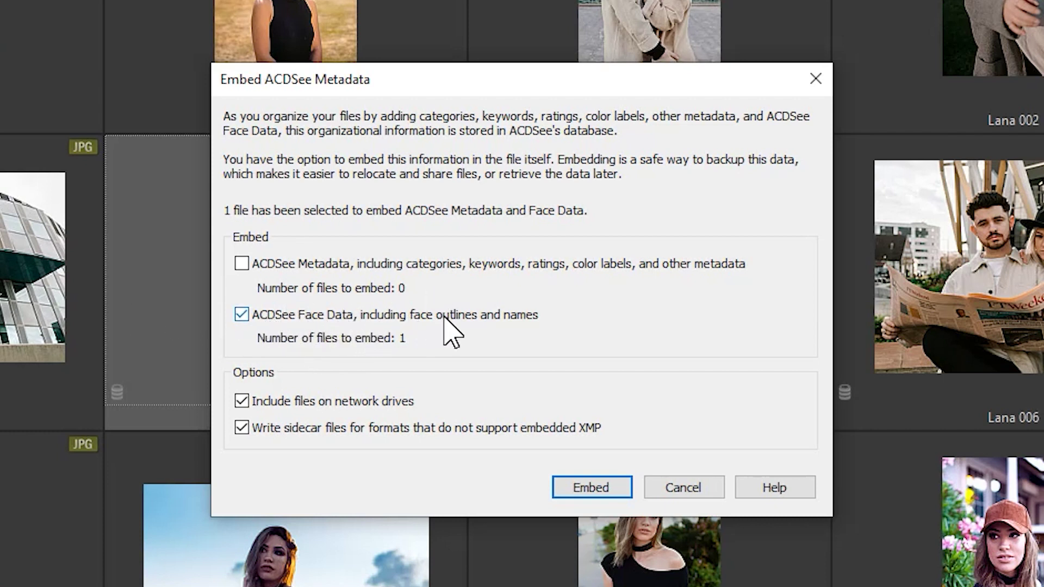
click(688, 490)
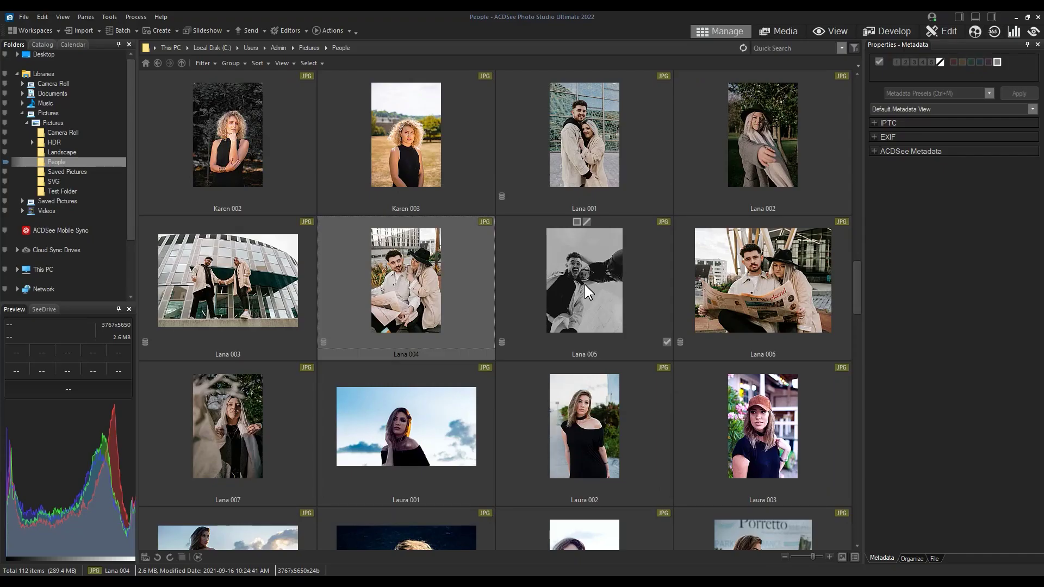